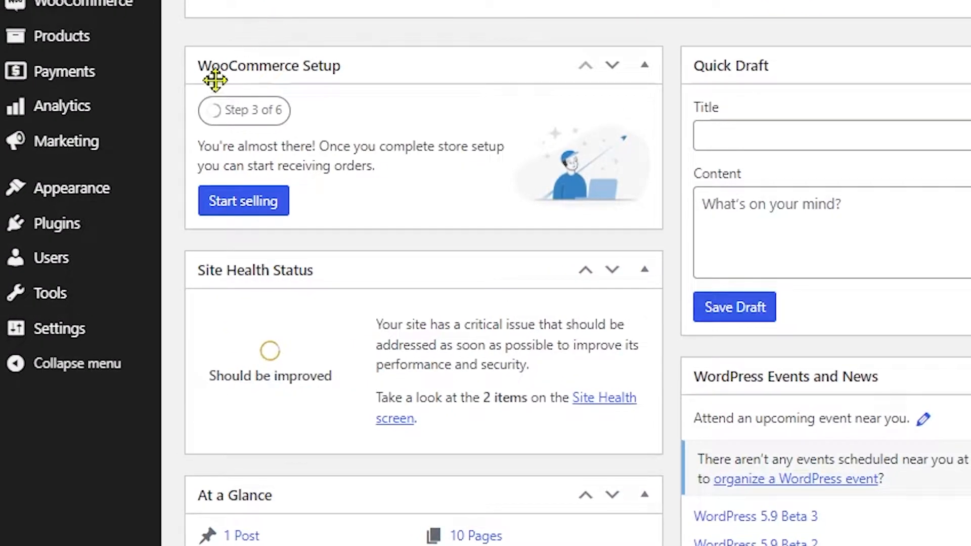
Install the plugin from the uploaded file woocommerce-event-manager-addon-form-builder.zip and activate it
mouse_move(120, 239)
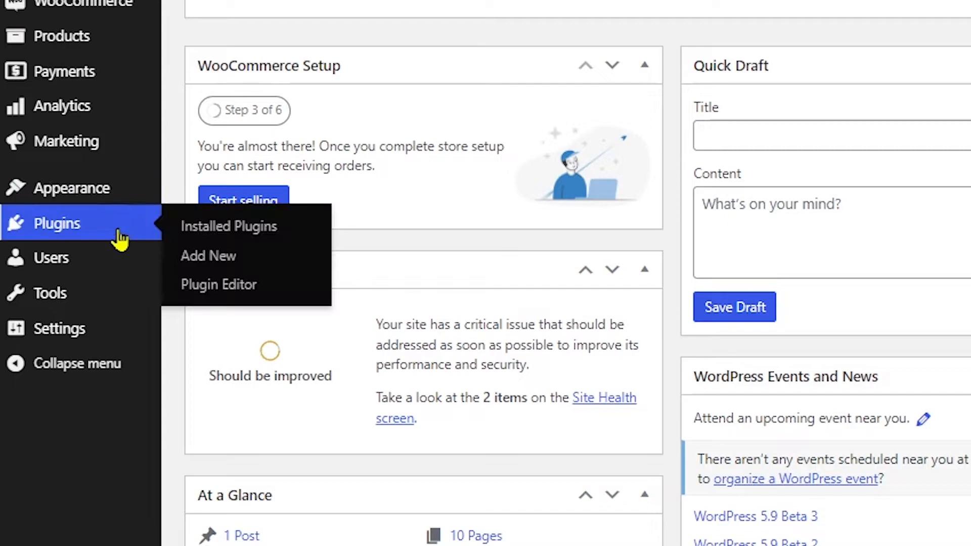
left_click(242, 269)
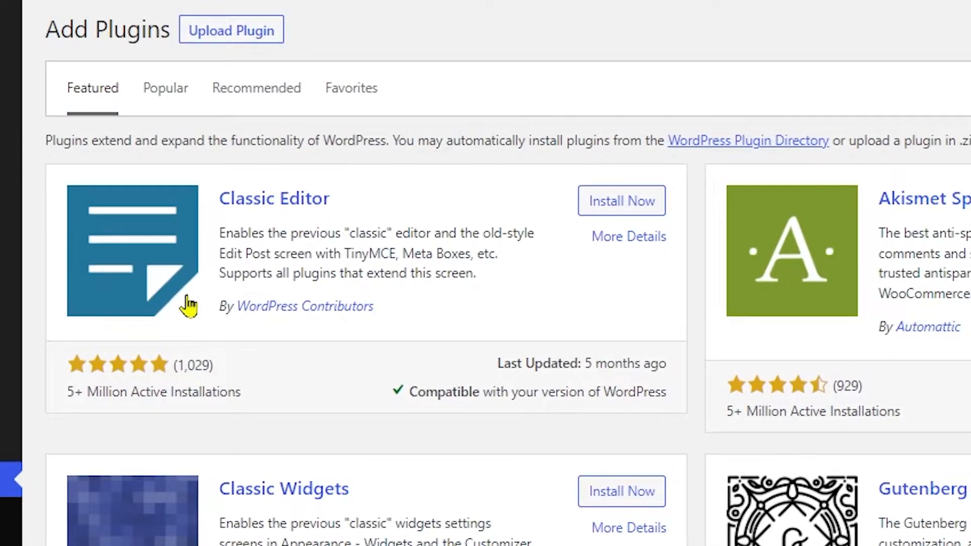
left_click(225, 45)
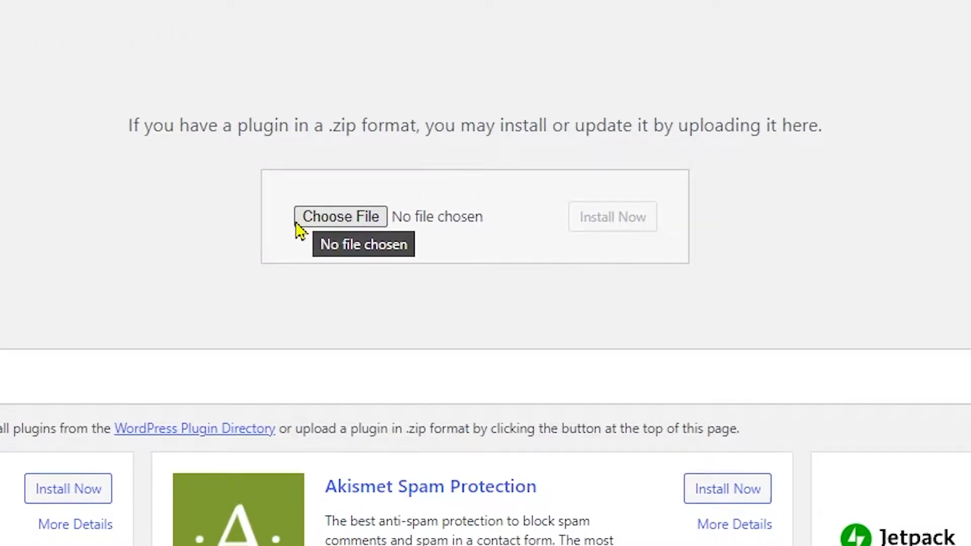
left_click(302, 222)
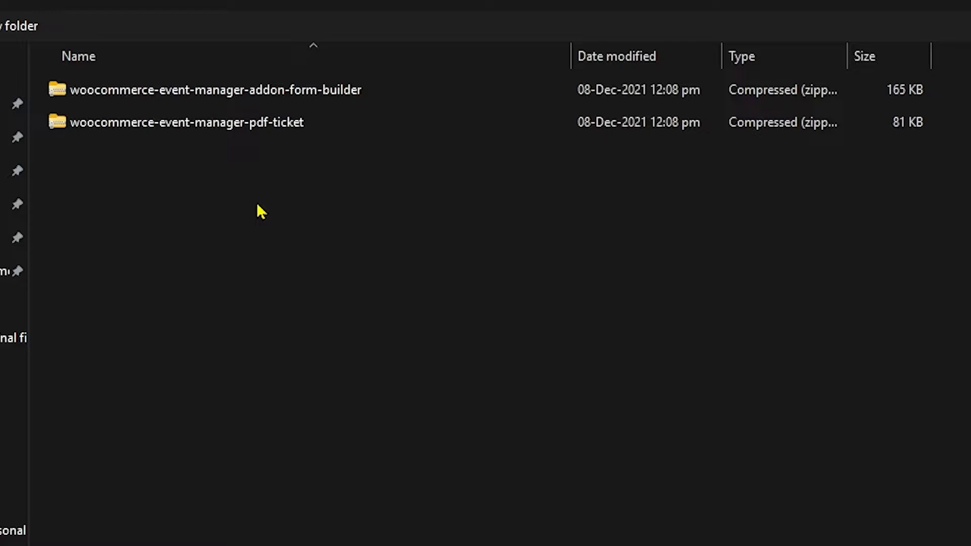
left_click(216, 90)
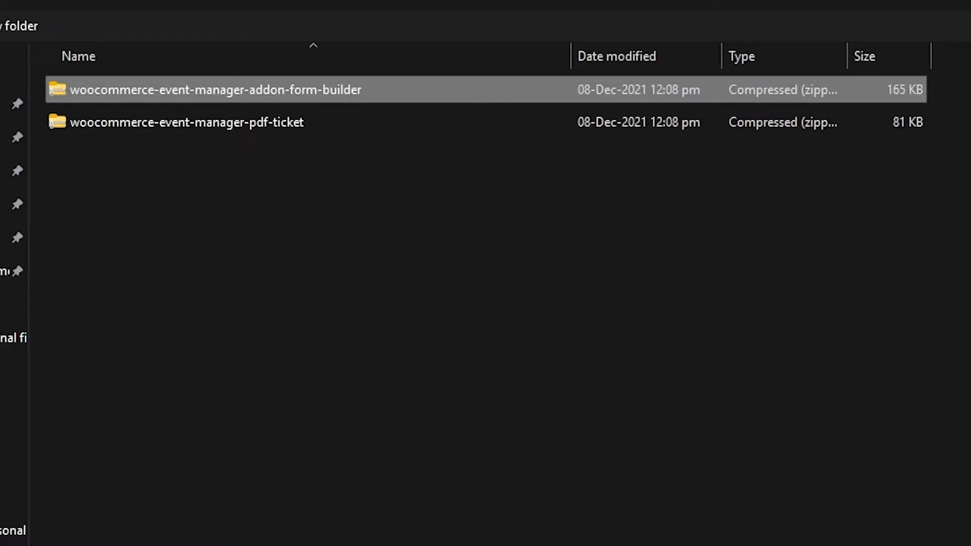
key("Return")
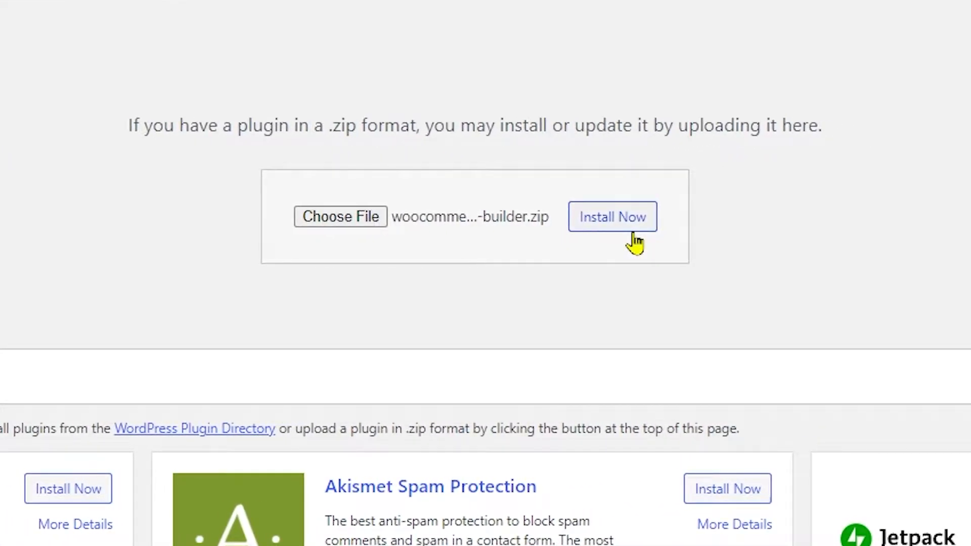
left_click(727, 237)
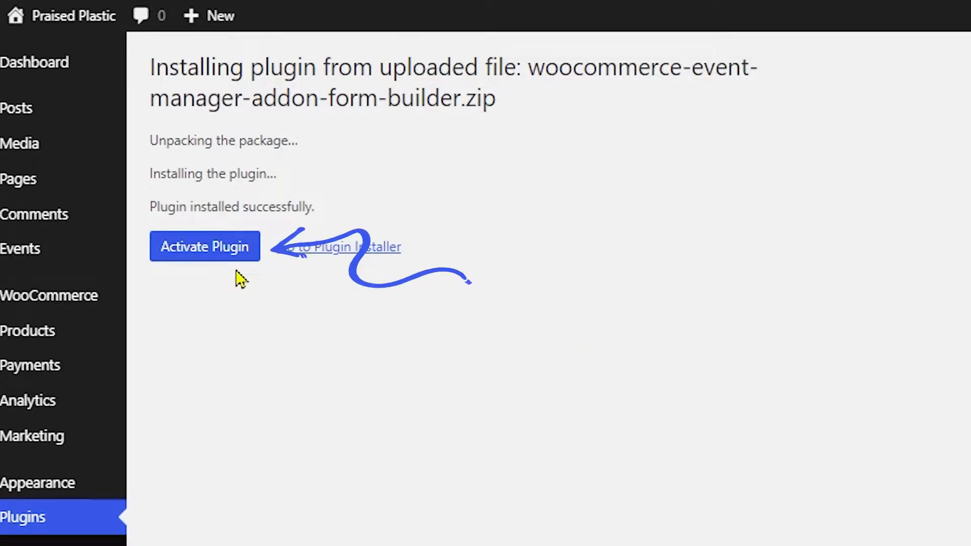
left_click(234, 256)
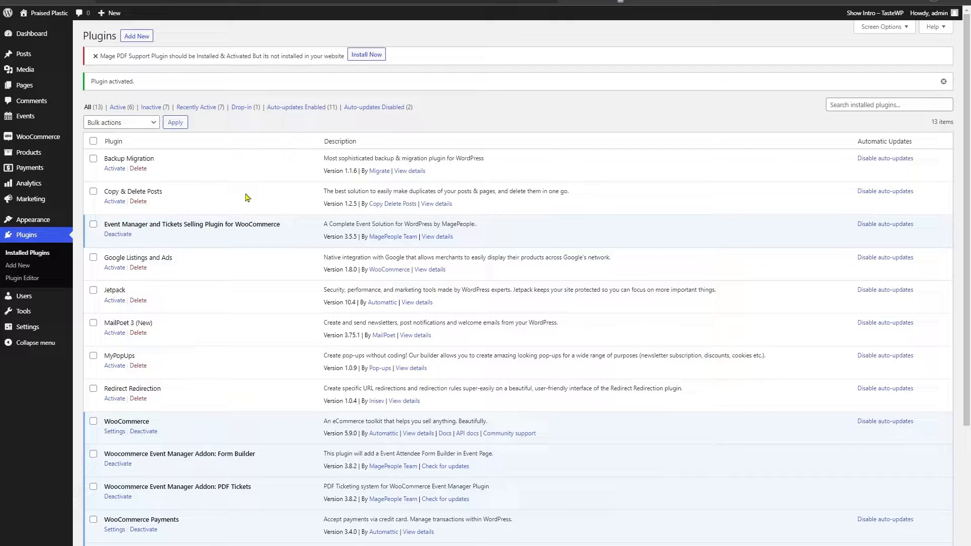
Install and activate the required Mage PDF Support plugin
scroll(237, 362, "down", 2)
scroll(238, 362, "up", 2)
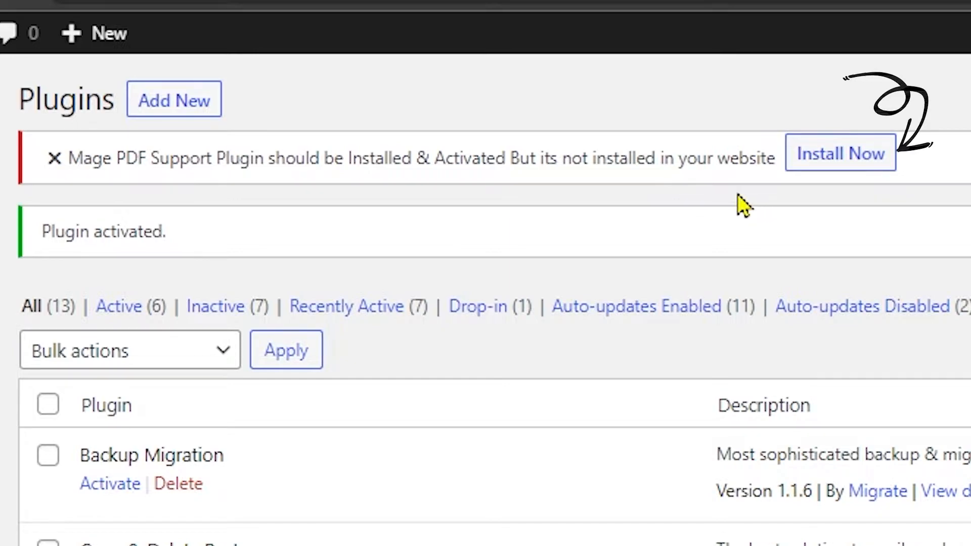
left_click(867, 166)
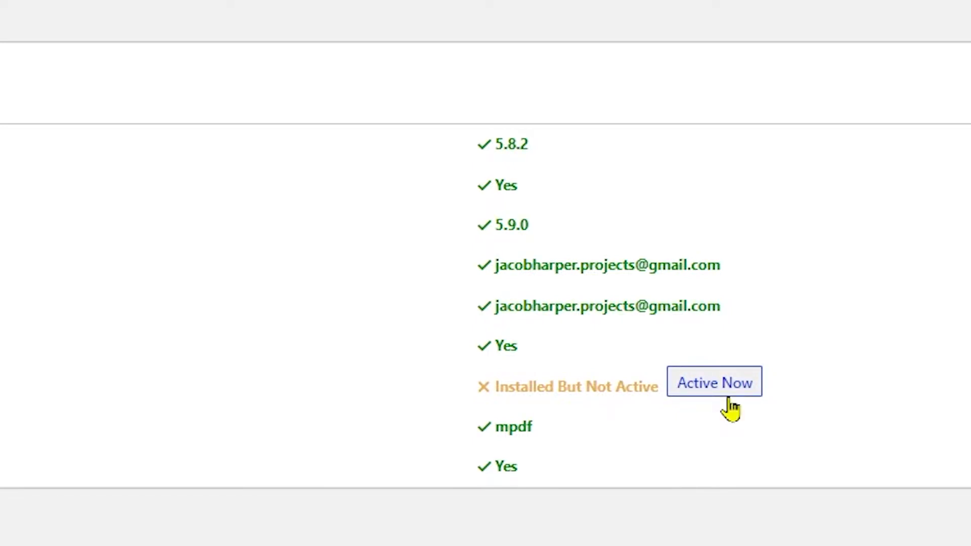
left_click(728, 395)
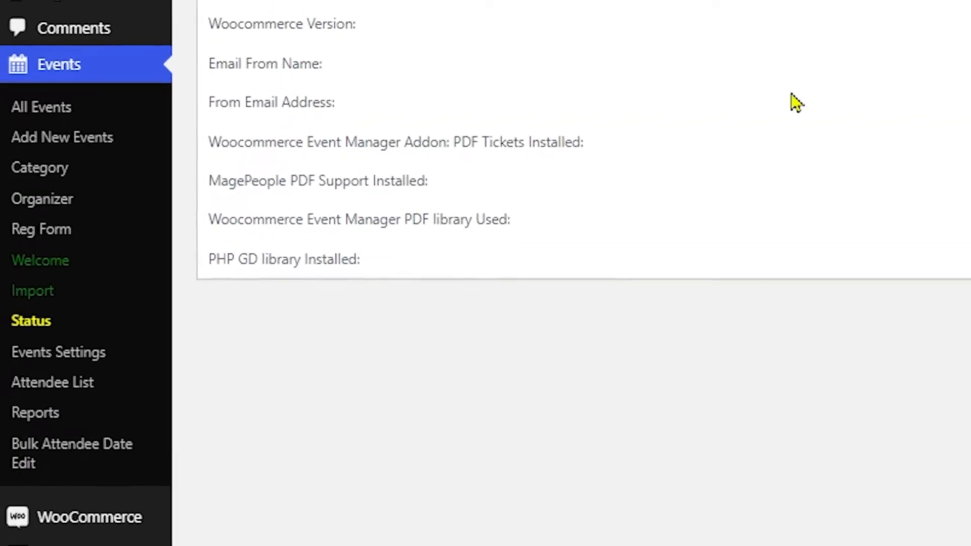
Fill in the event email settings' from name, from email and subject with the saved sender e-mail address, and save the changes
left_click(13, 356)
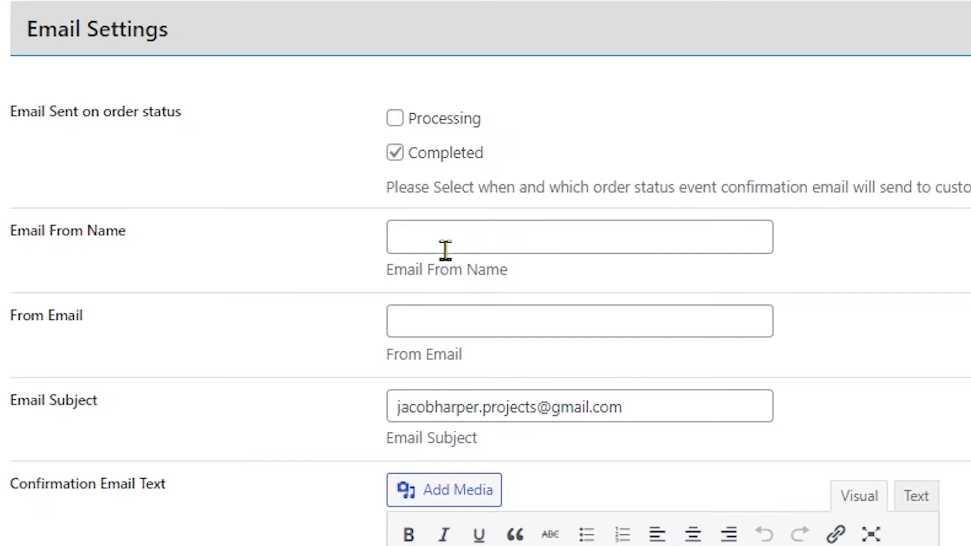
left_click(917, 294)
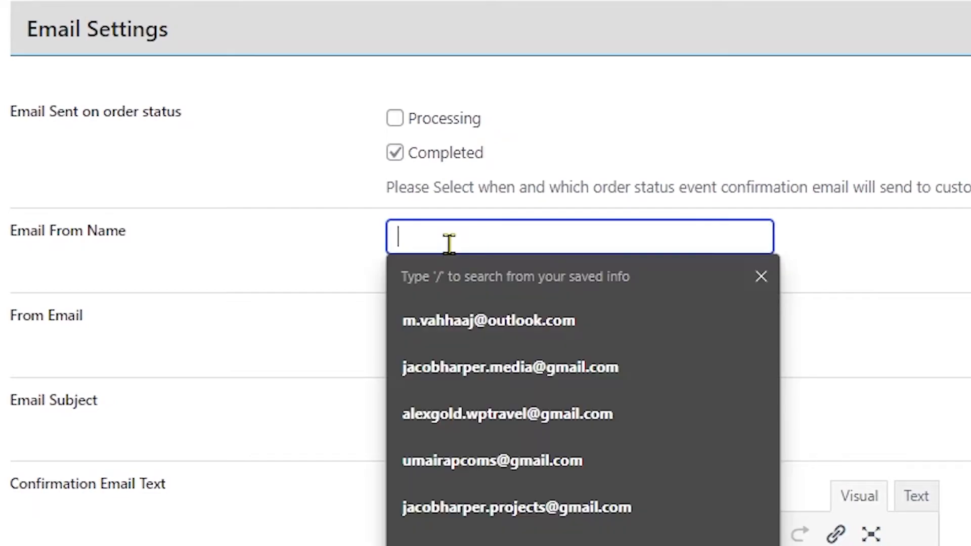
left_click(515, 521)
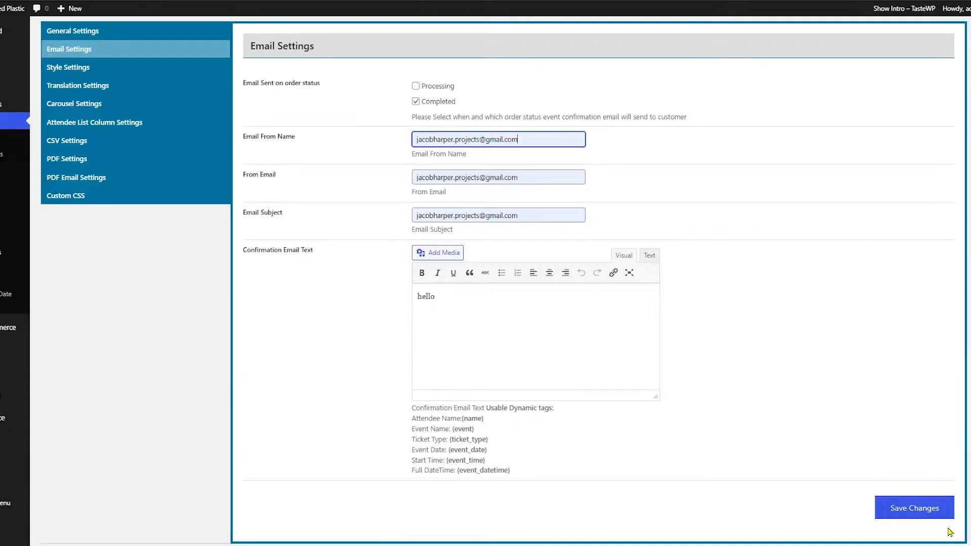
left_click(916, 511)
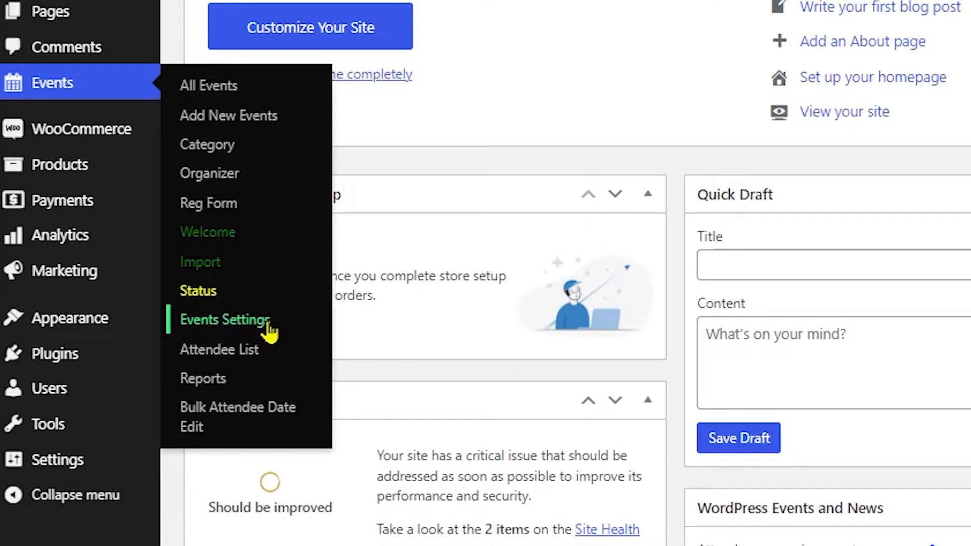
left_click(268, 325)
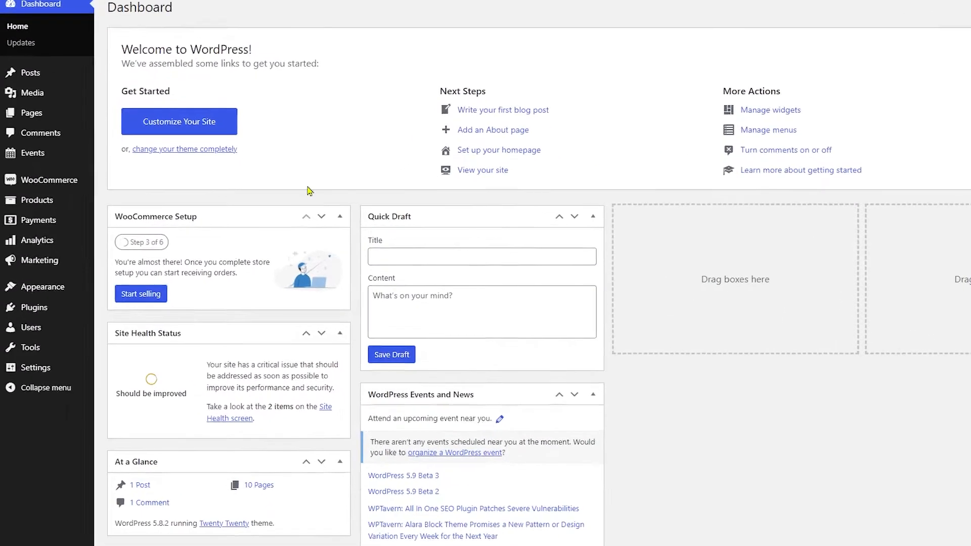
Start a new event and enable Full Name, Phone Number, Email Address and Company Name in its custom attendee form
mouse_move(23, 164)
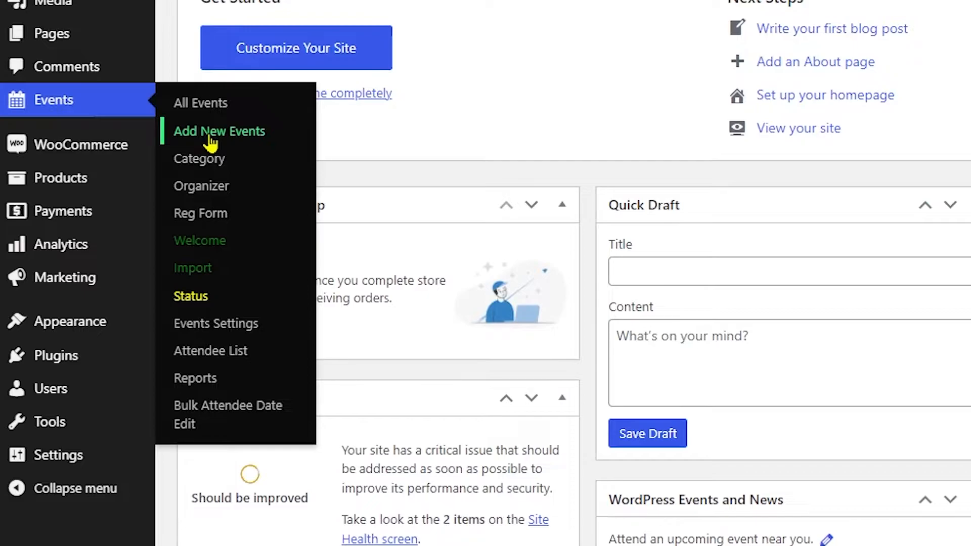
left_click(210, 137)
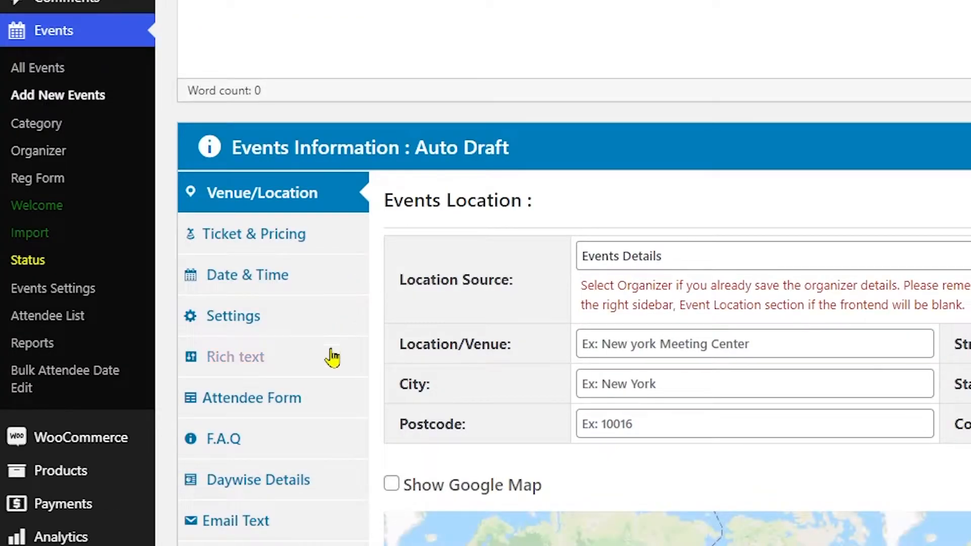
left_click(281, 416)
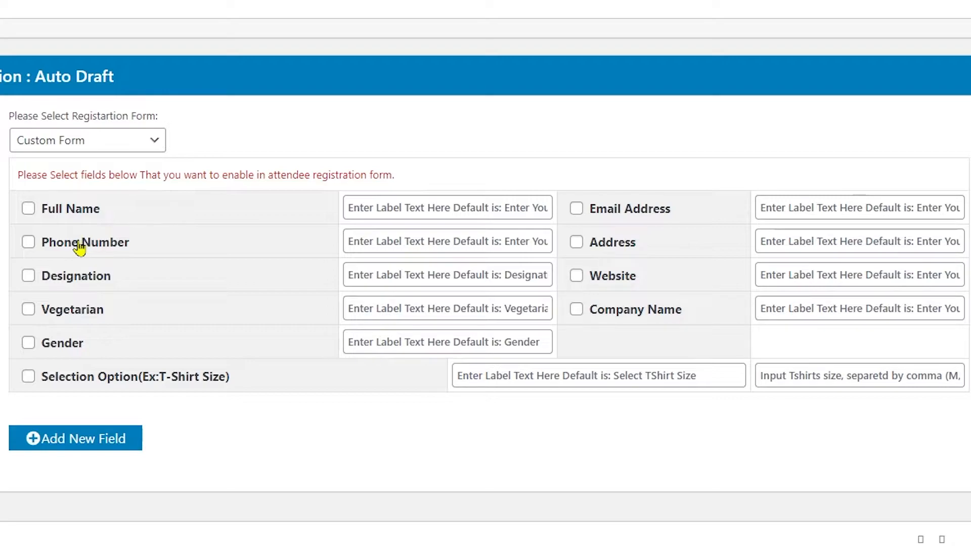
left_click(28, 209)
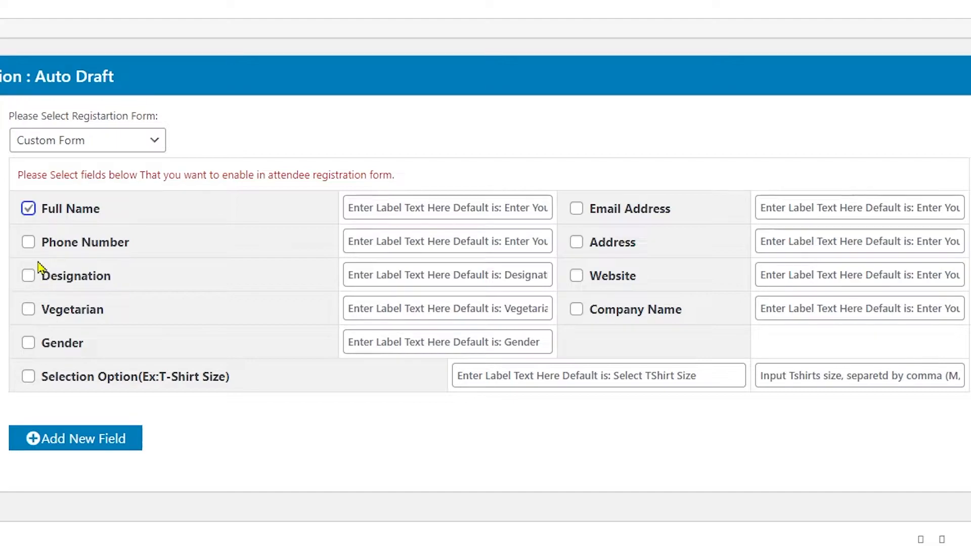
left_click(28, 242)
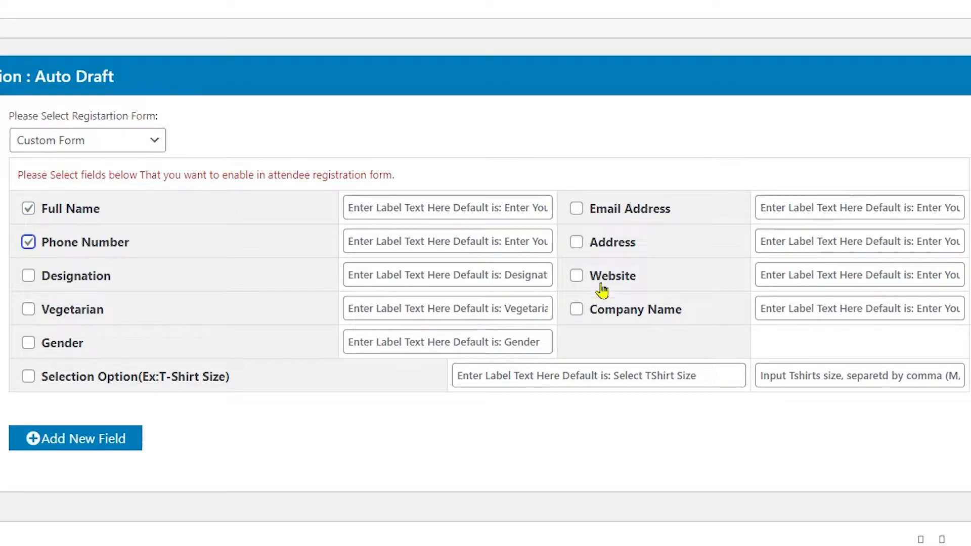
left_click(573, 212)
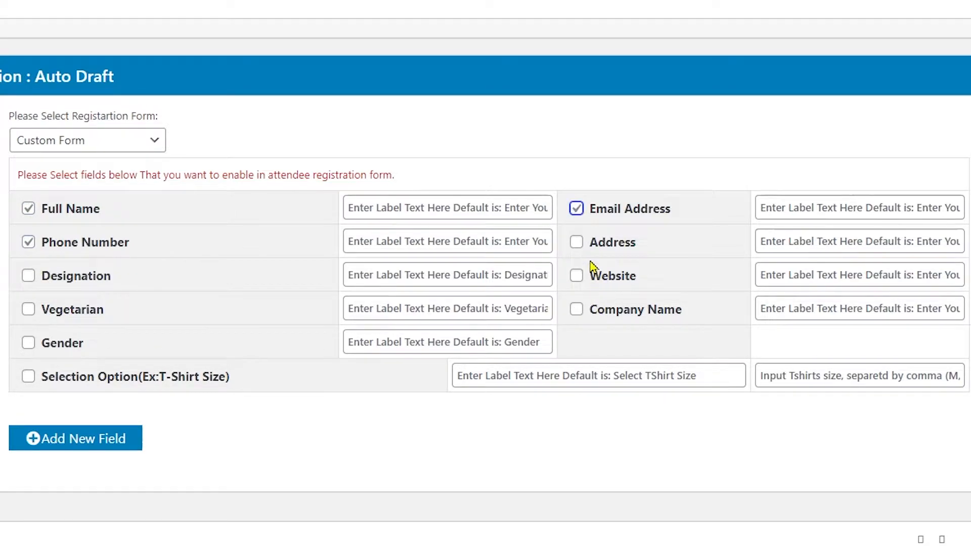
left_click(578, 310)
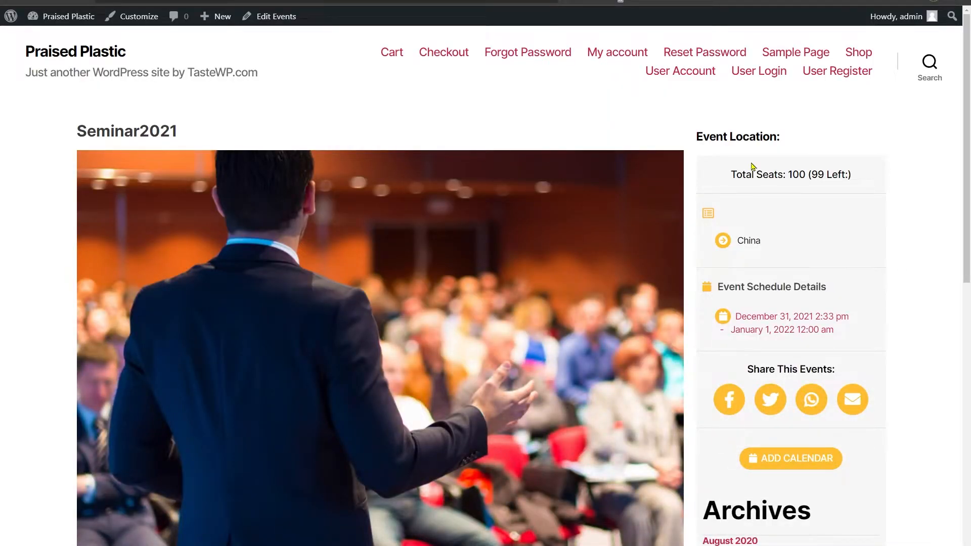
Choose Simple Identification as the registration form in the Seminar2021 event's attendee form
scroll(743, 158, "down", 15)
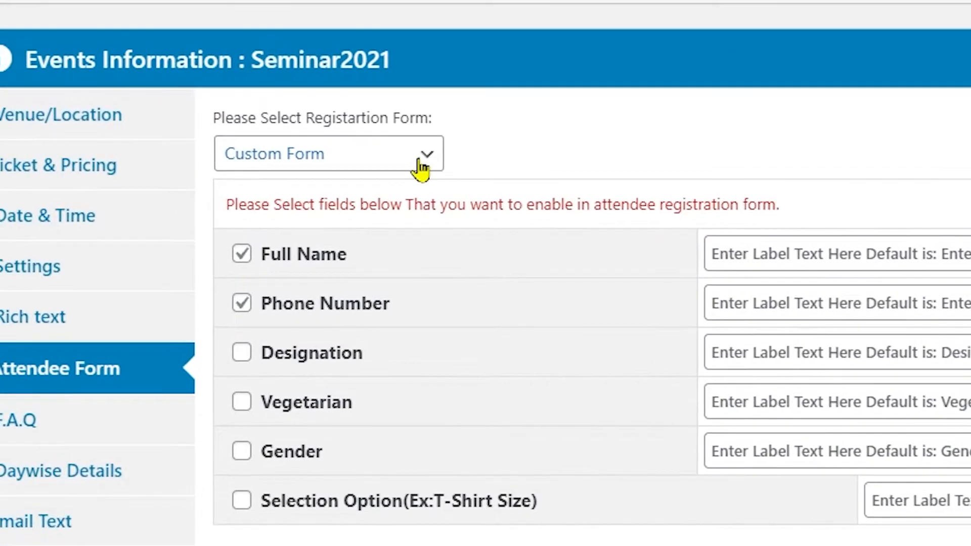
left_click(422, 169)
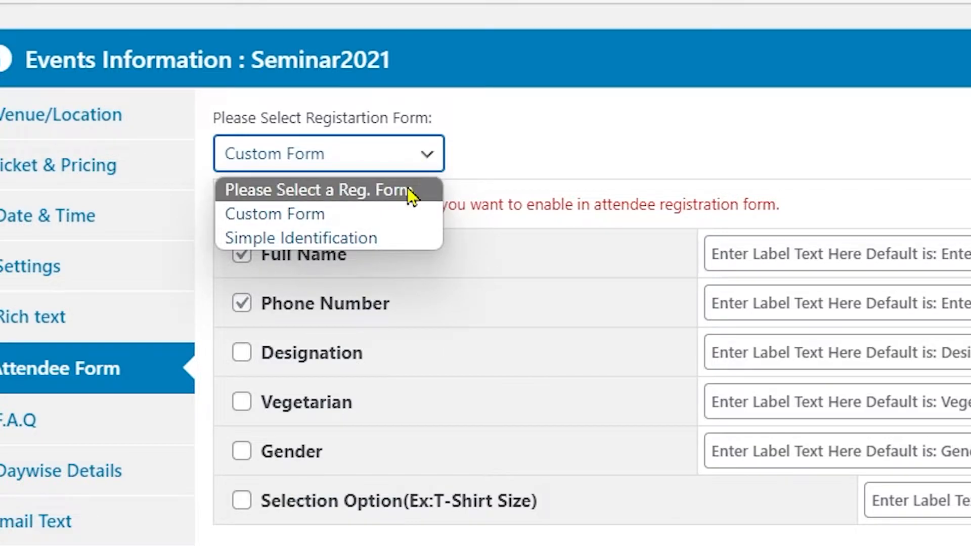
left_click(276, 243)
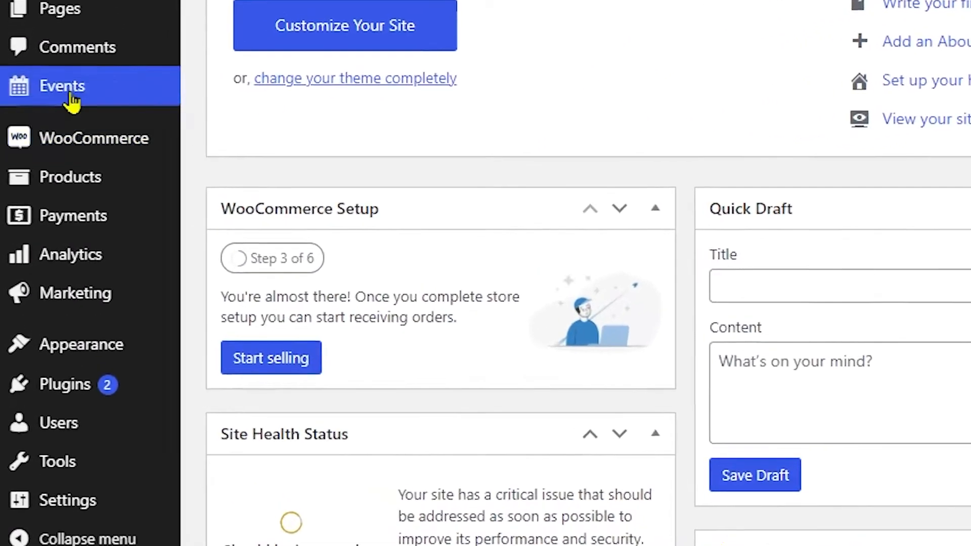
Create a new event registration form titled "Major Information"
mouse_move(29, 167)
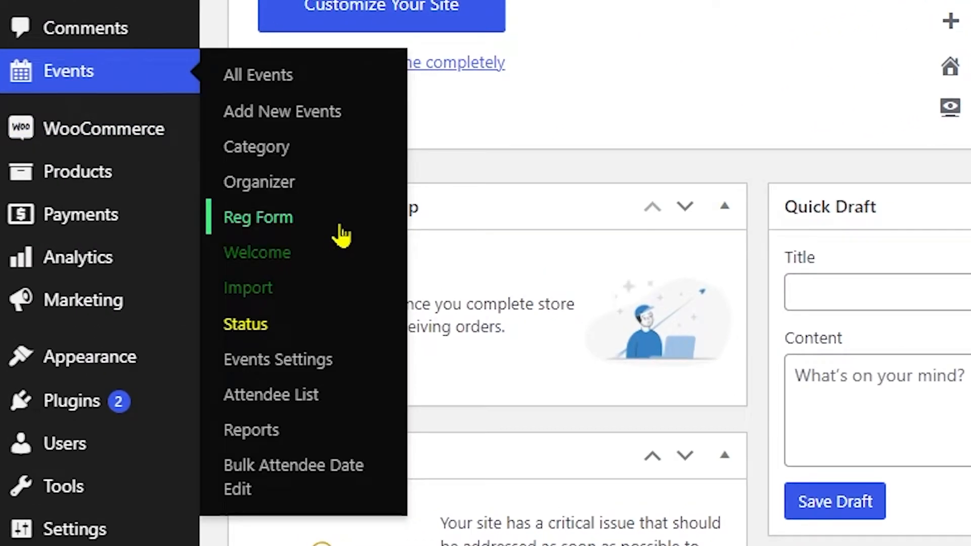
left_click(280, 220)
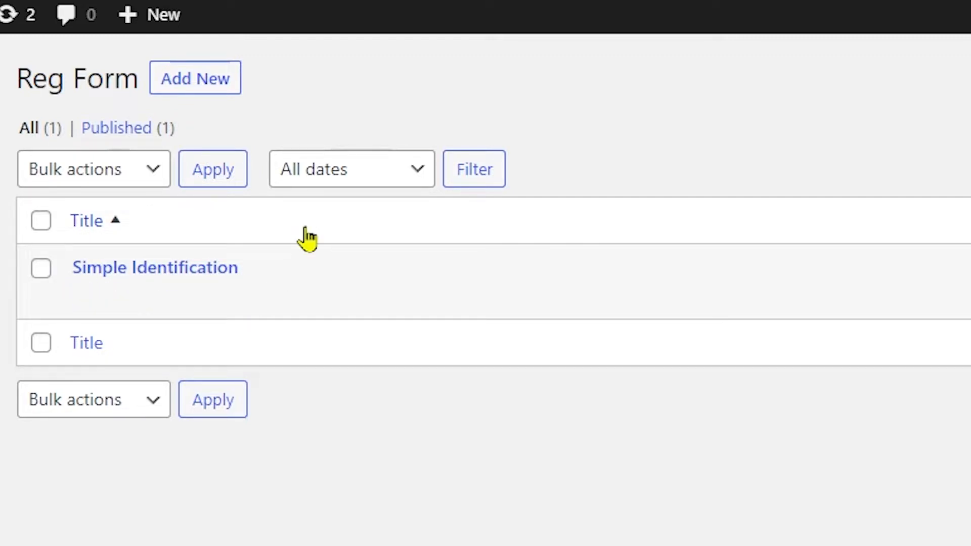
left_click(212, 93)
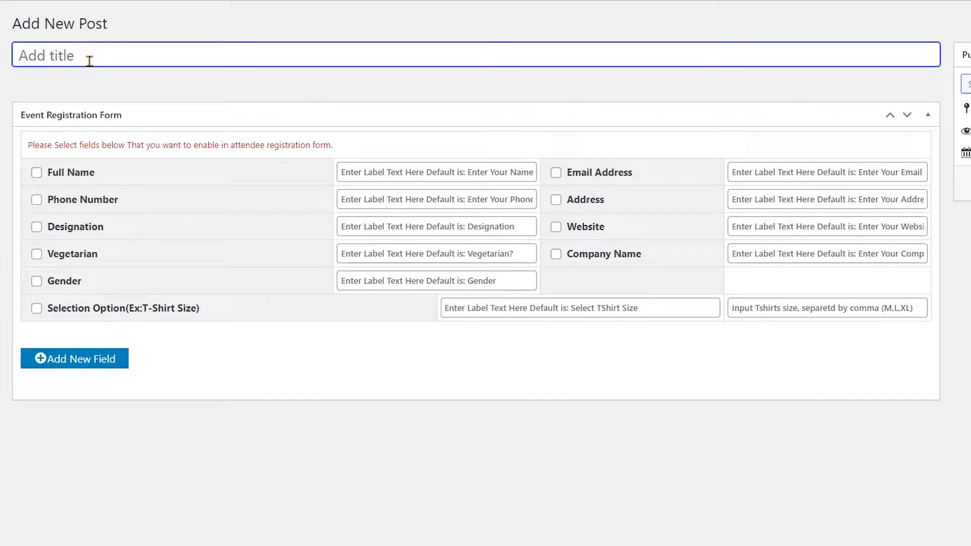
type("Major Information")
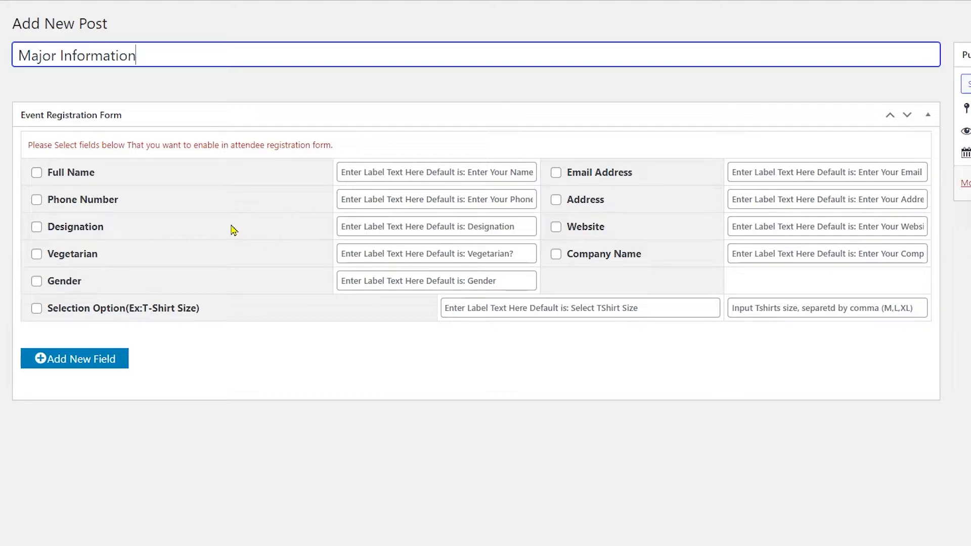
Enable the Full Name, Email Address and Designation fields in the Major Information form and publish it
left_click(37, 173)
left_click(556, 173)
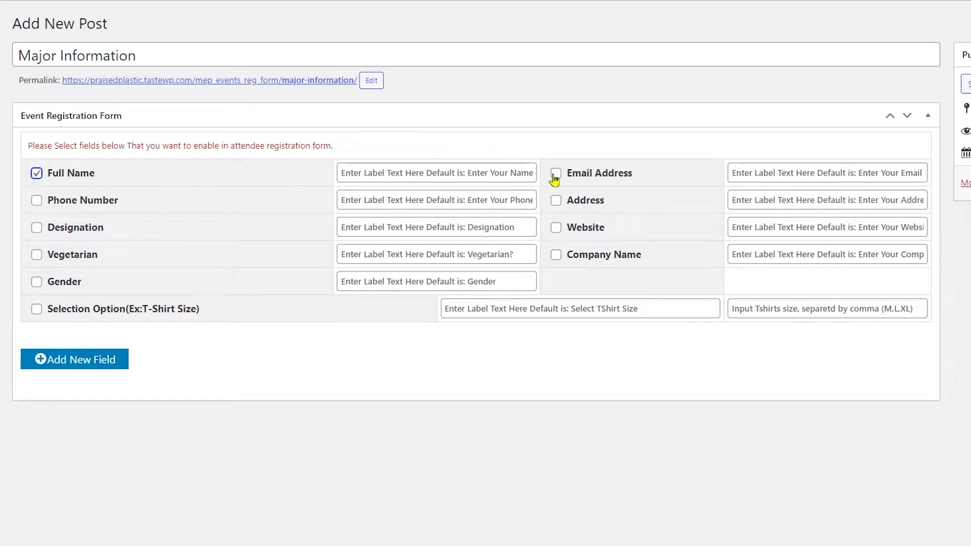
left_click(37, 227)
left_click(970, 182)
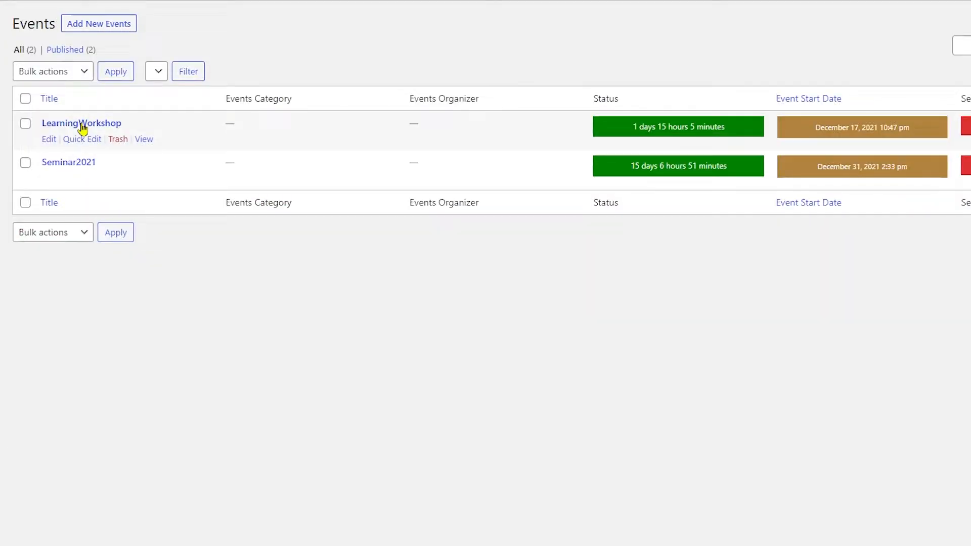
Choose Major Information as the registration form in the Seminar2021 event's attendee form
left_click(83, 123)
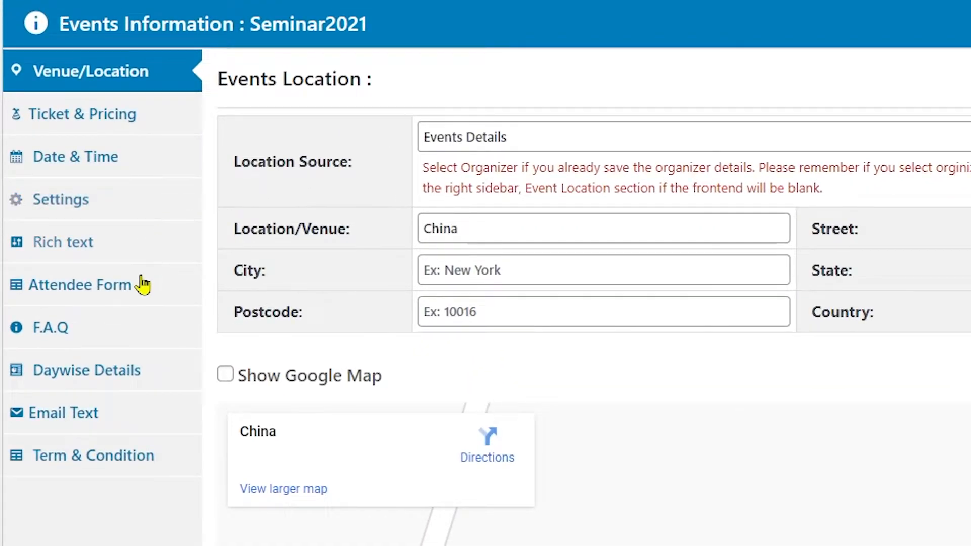
left_click(97, 476)
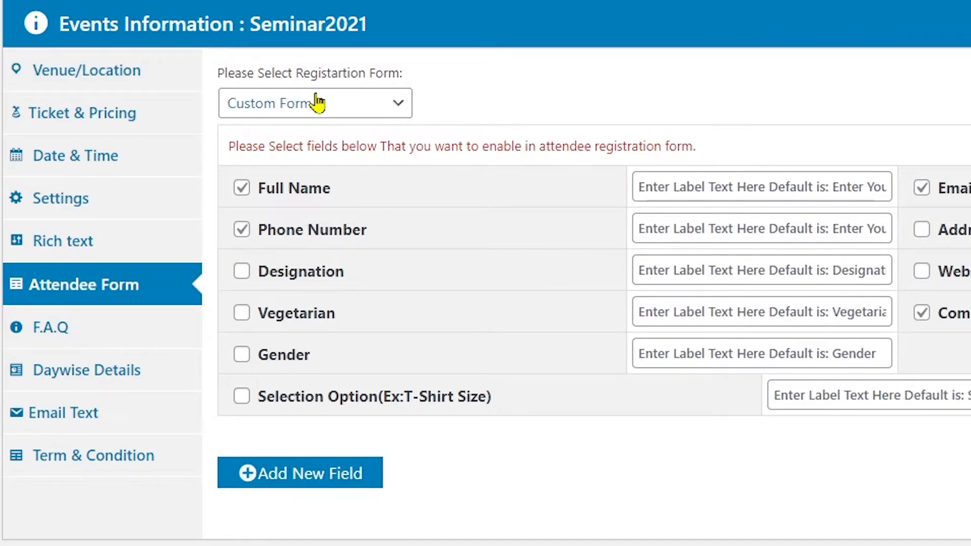
left_click(401, 107)
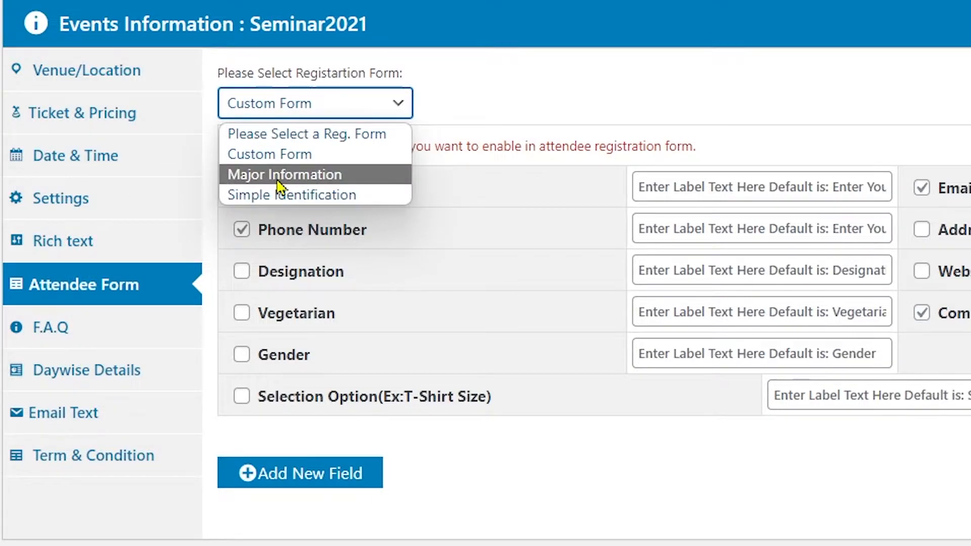
left_click(362, 179)
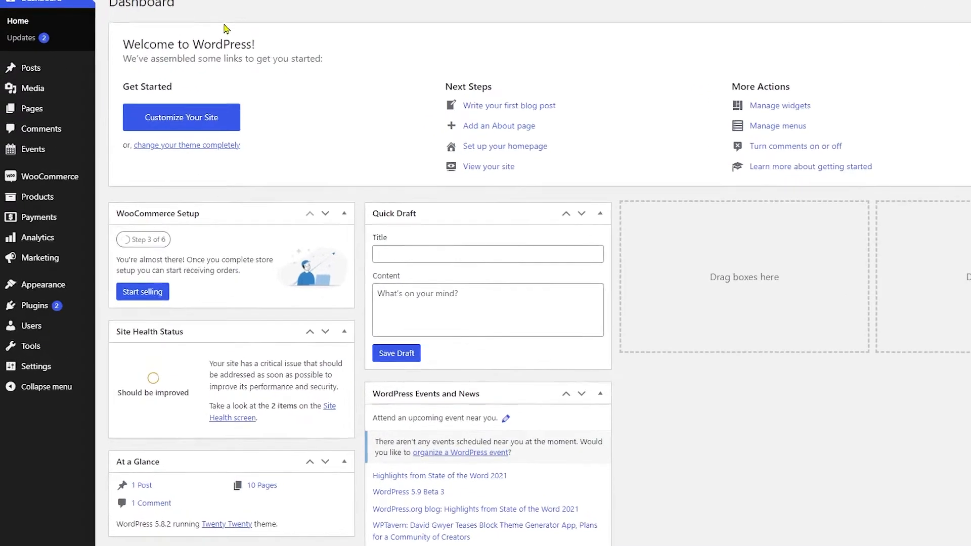
Open the CSV Settings within the Events Settings to view the attendee fields available for export
mouse_move(18, 165)
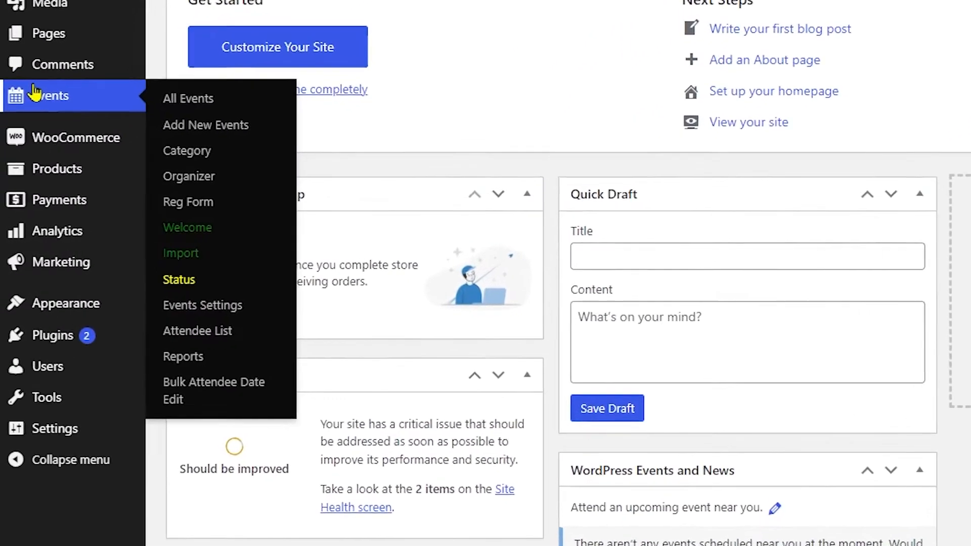
left_click(248, 306)
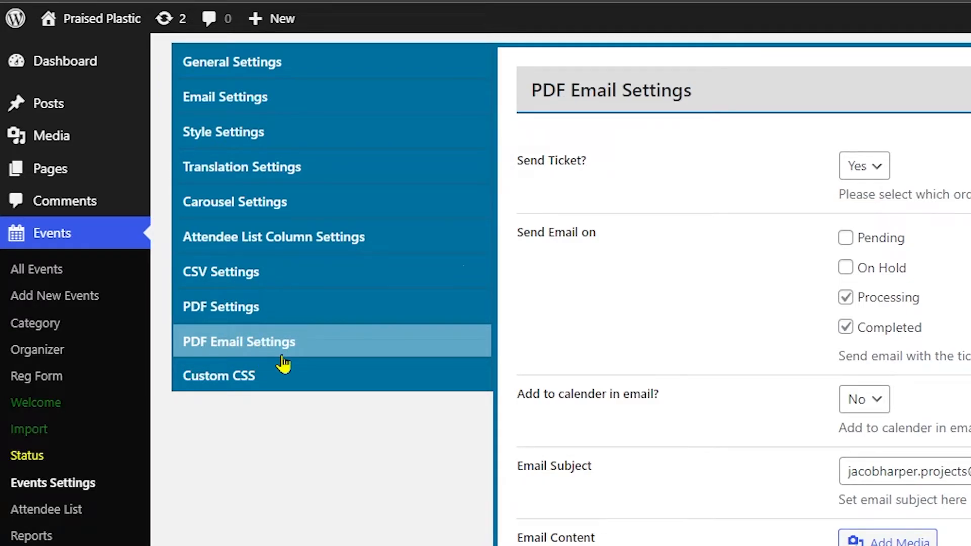
left_click(234, 275)
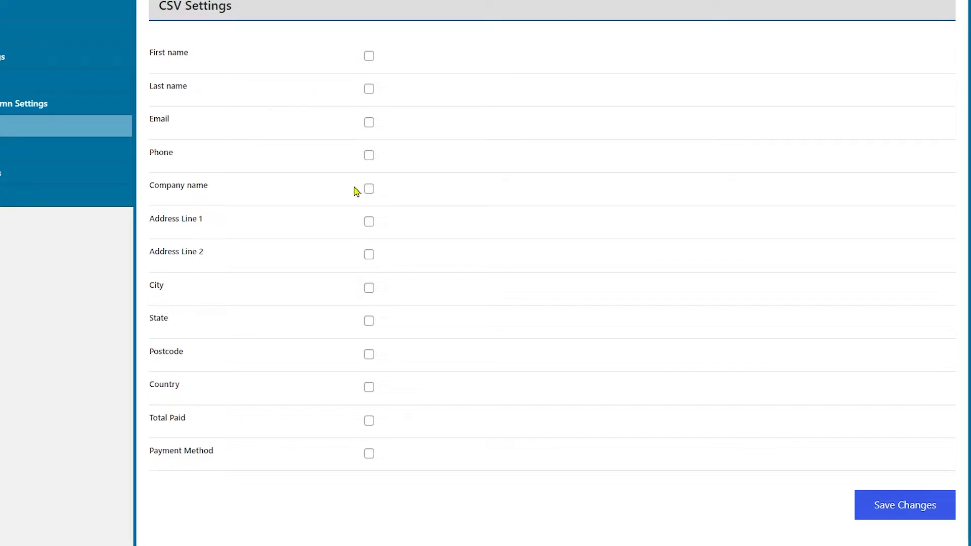
Examine the PDF Settings for the ticket library, style, themes, logo, background, colours and company address
left_click(48, 198)
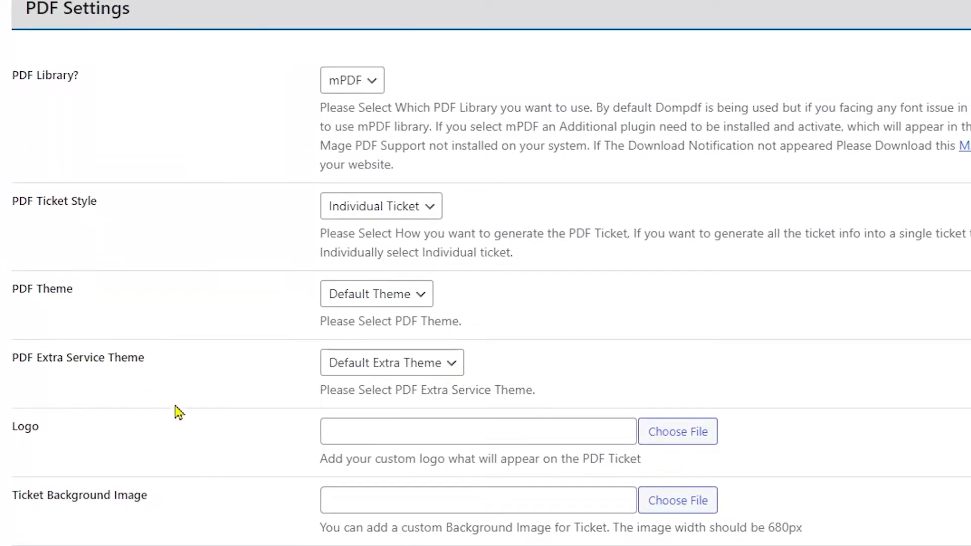
scroll(58, 420, "down", 3)
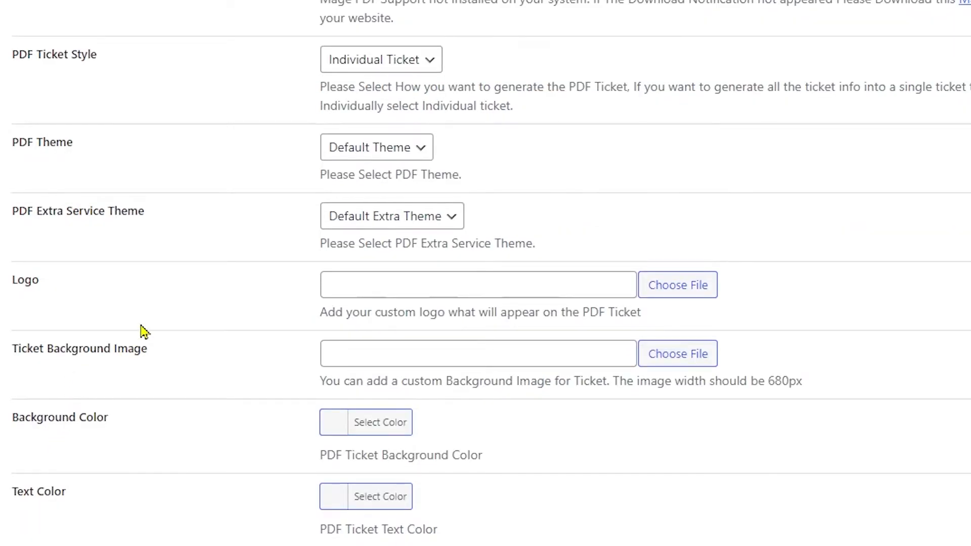
scroll(144, 326, "down", 3)
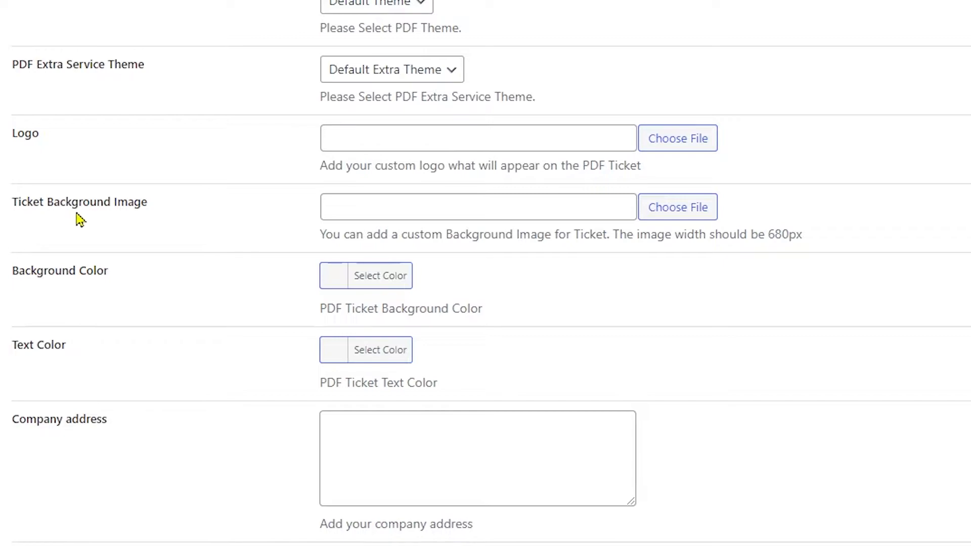
scroll(149, 222, "up", 4)
scroll(150, 230, "down", 14)
scroll(158, 236, "up", 6)
scroll(166, 244, "up", 10)
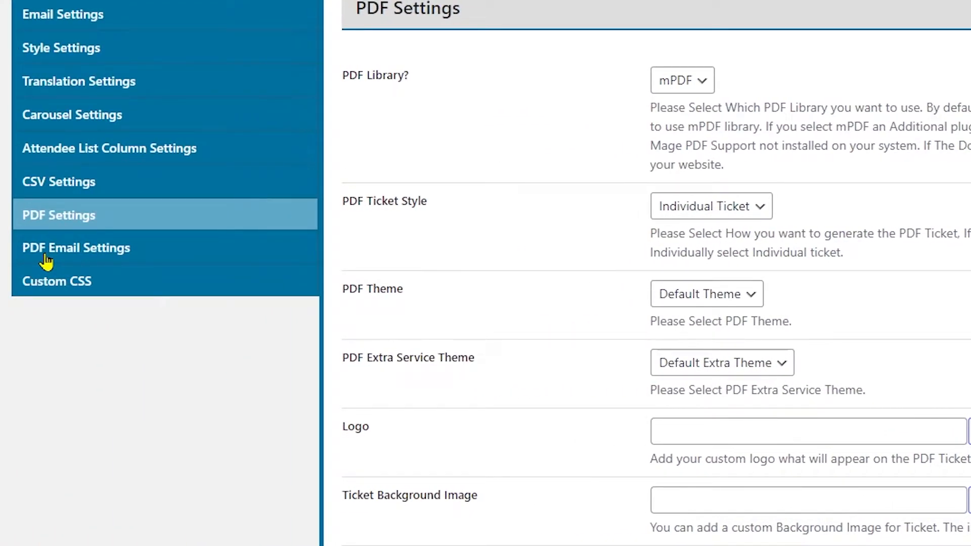
Review the PDF Email Settings, trying the On Hold order status as a trigger for sending tickets
left_click(56, 265)
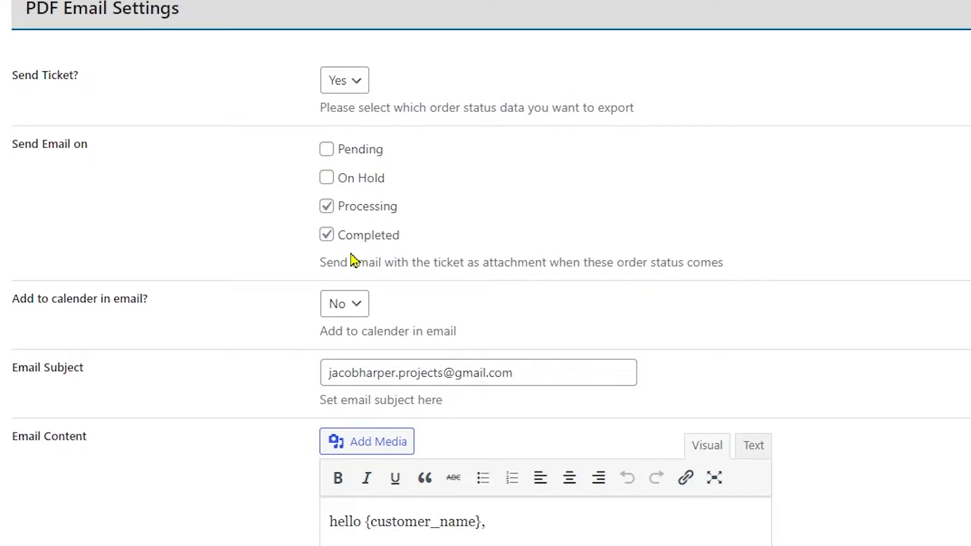
left_click(327, 179)
left_click(327, 180)
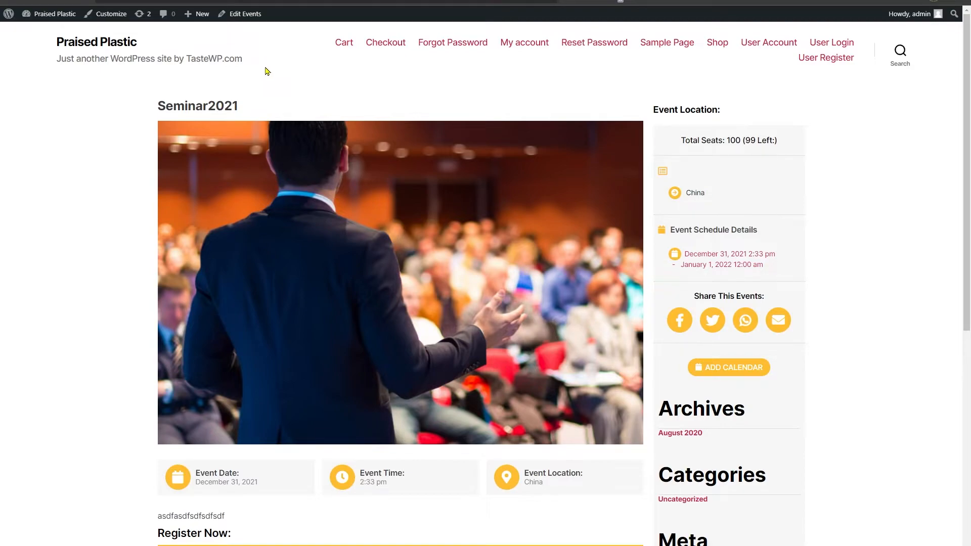
Register for one Commoner ticket on the Seminar2021 page with the attendee's name, email, phone, company inf and designation Designer
scroll(296, 261, "down", 7)
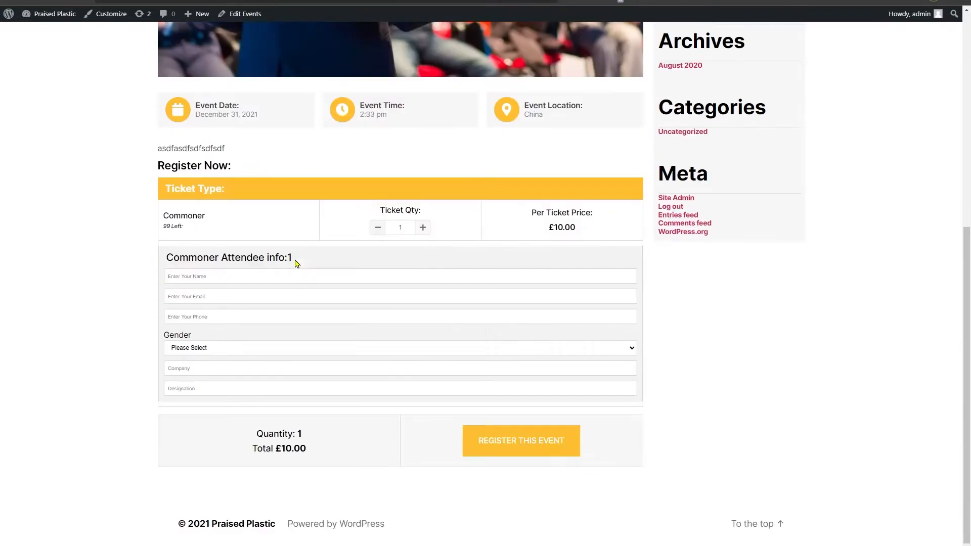
left_click(225, 275)
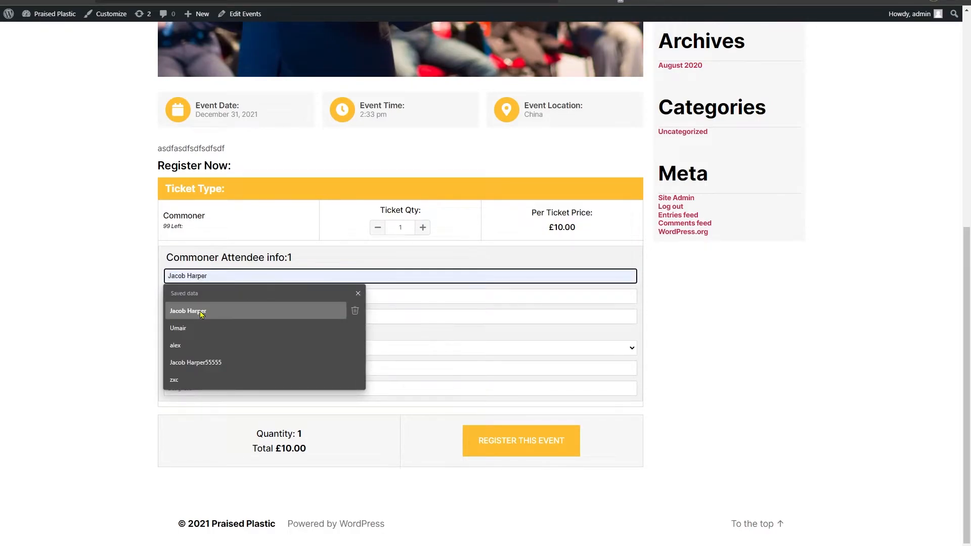
left_click(202, 310)
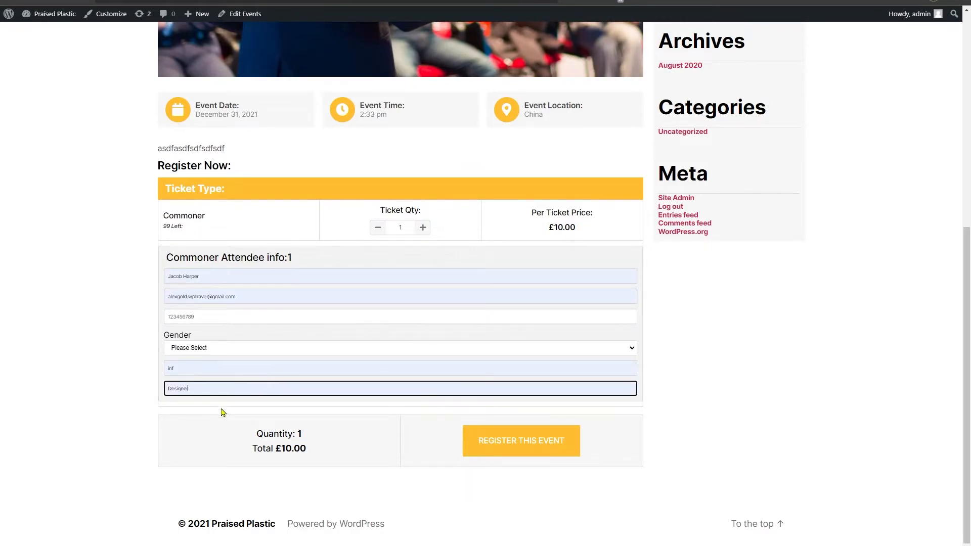
left_click(539, 454)
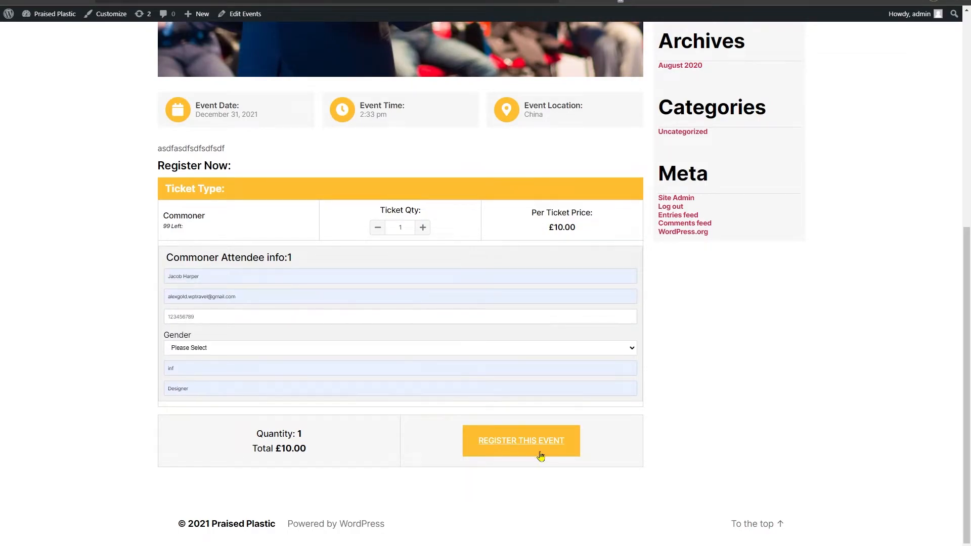
Place the ticket order with Cash on delivery, and download and open its PDF ticket
scroll(493, 407, "down", 3)
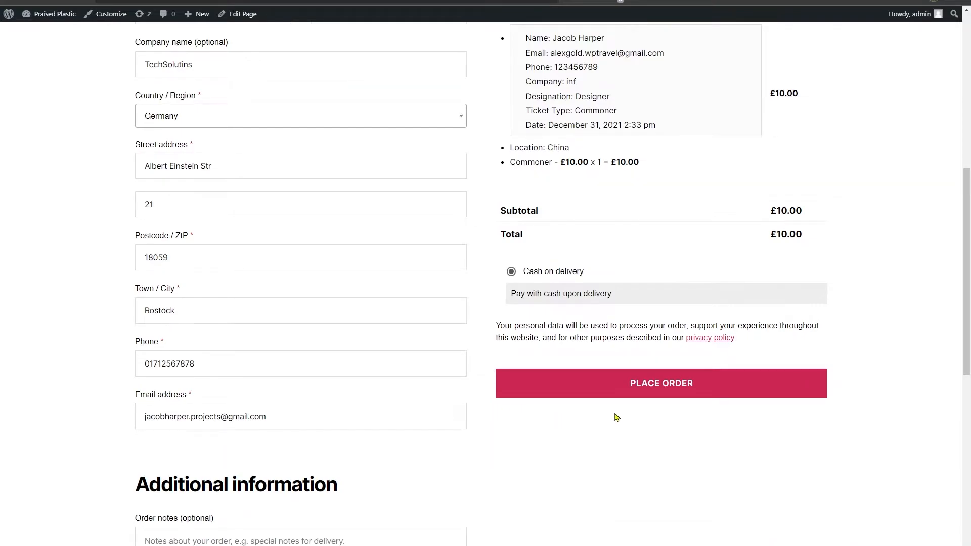
left_click(650, 395)
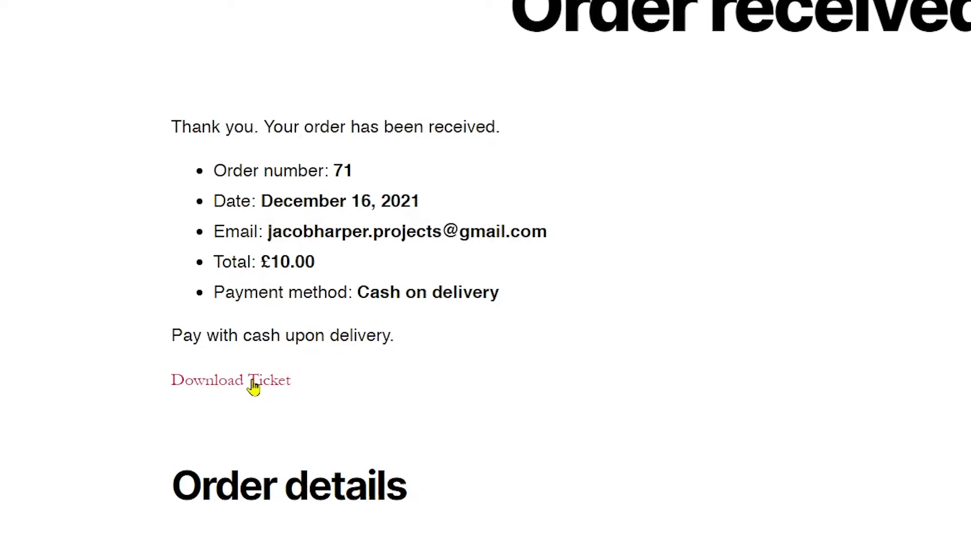
left_click(253, 382)
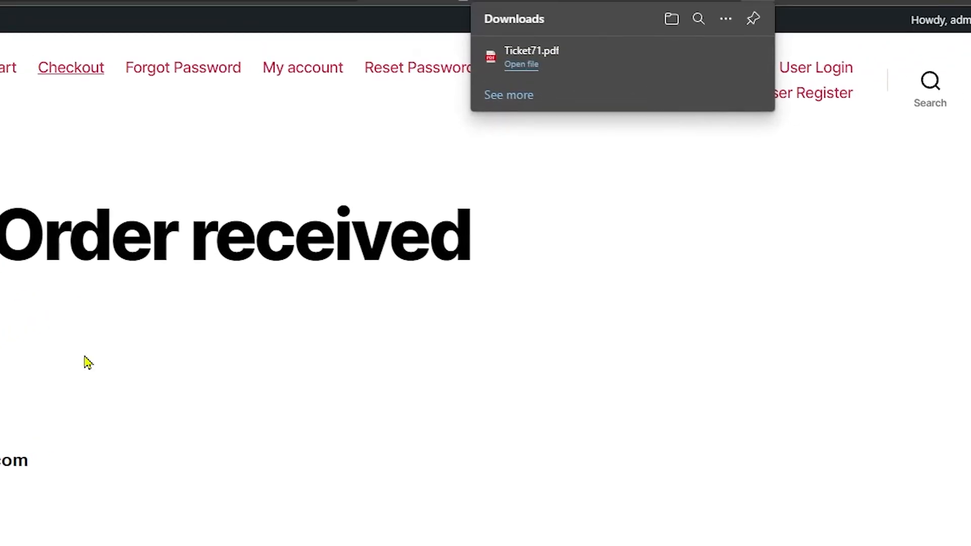
left_click(538, 67)
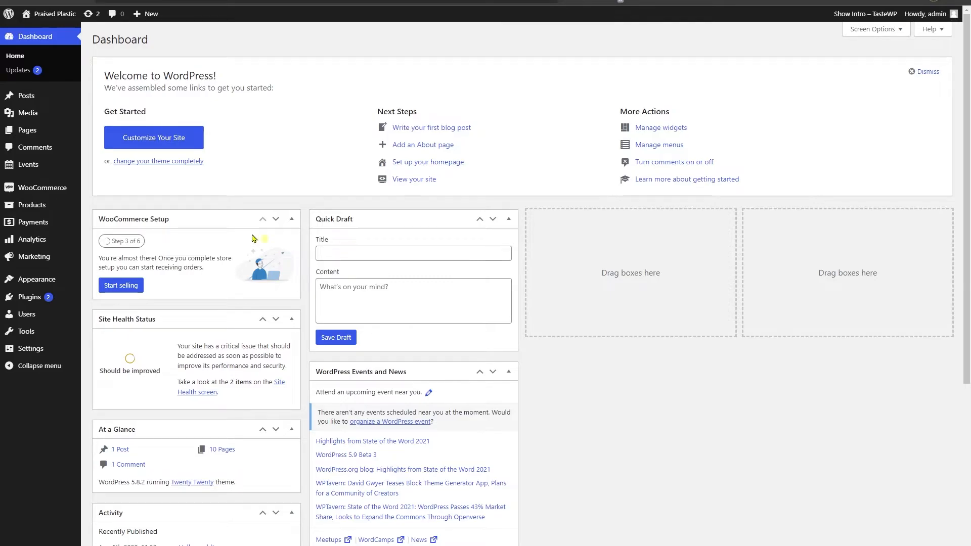
Filter the Event Attendee List by the Seminar2021 event
mouse_move(58, 167)
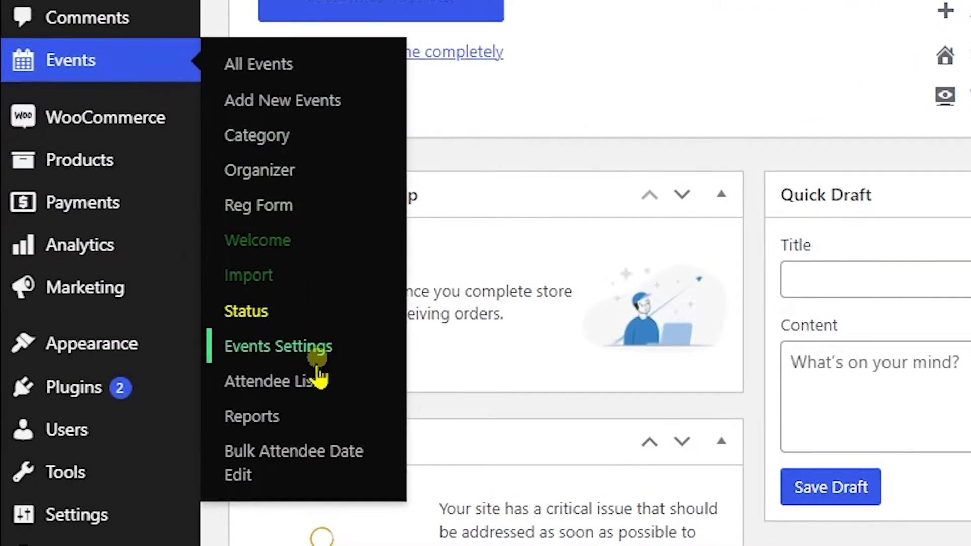
left_click(254, 372)
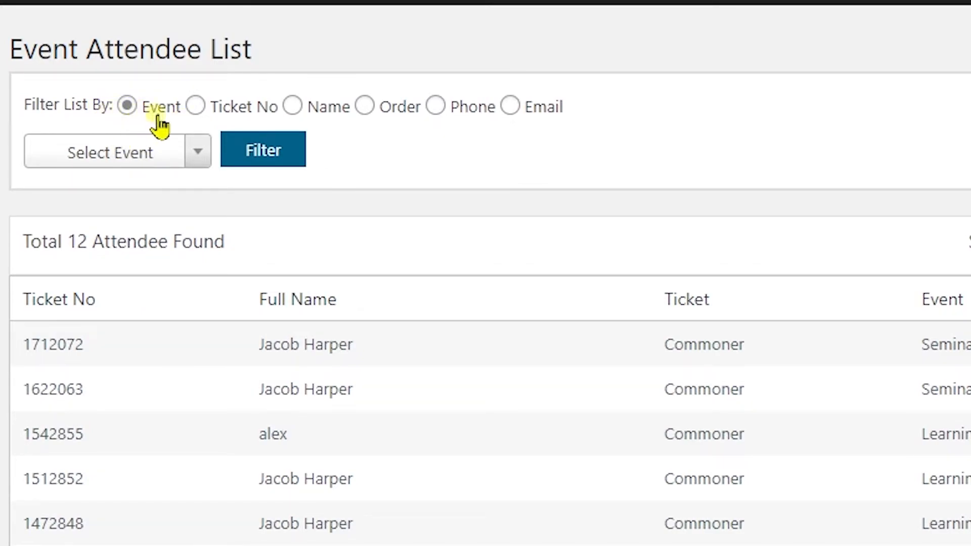
left_click(202, 163)
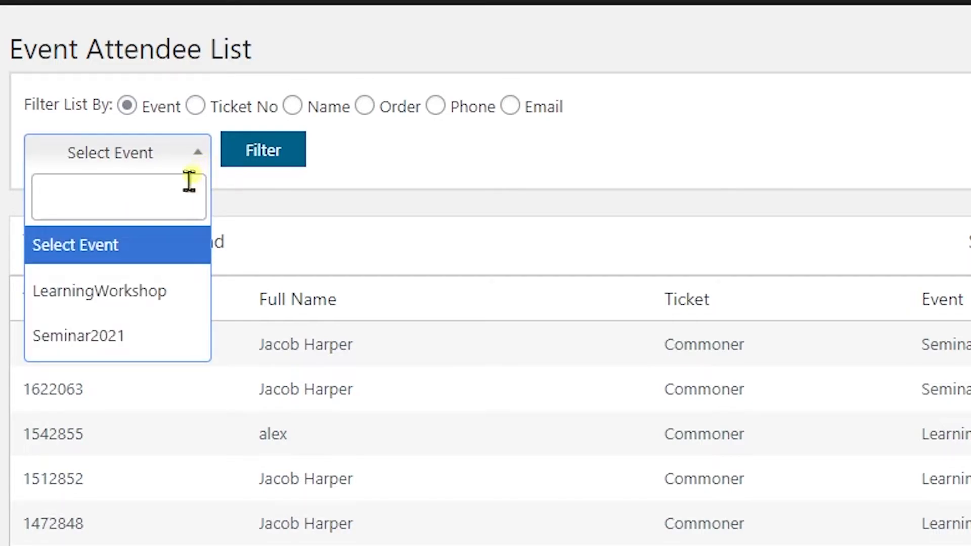
left_click(120, 348)
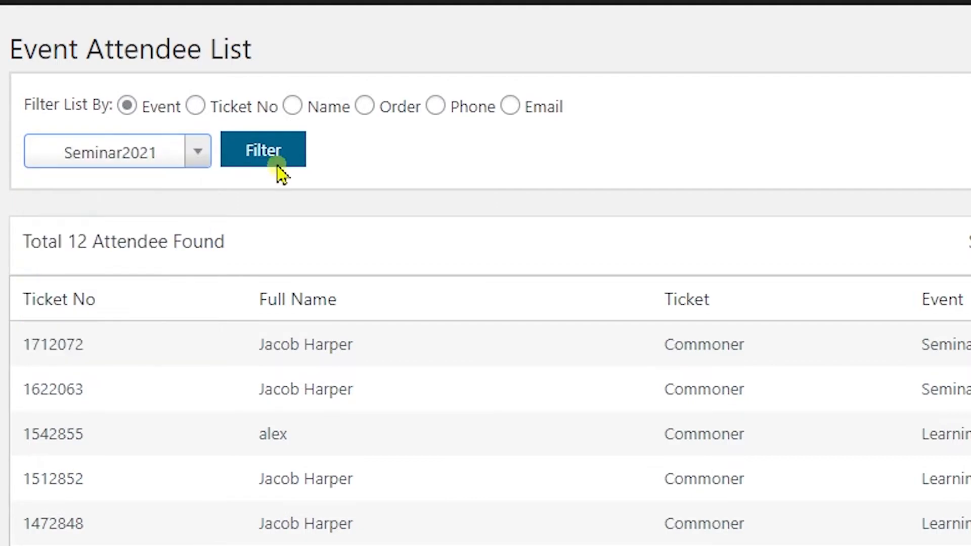
left_click(273, 160)
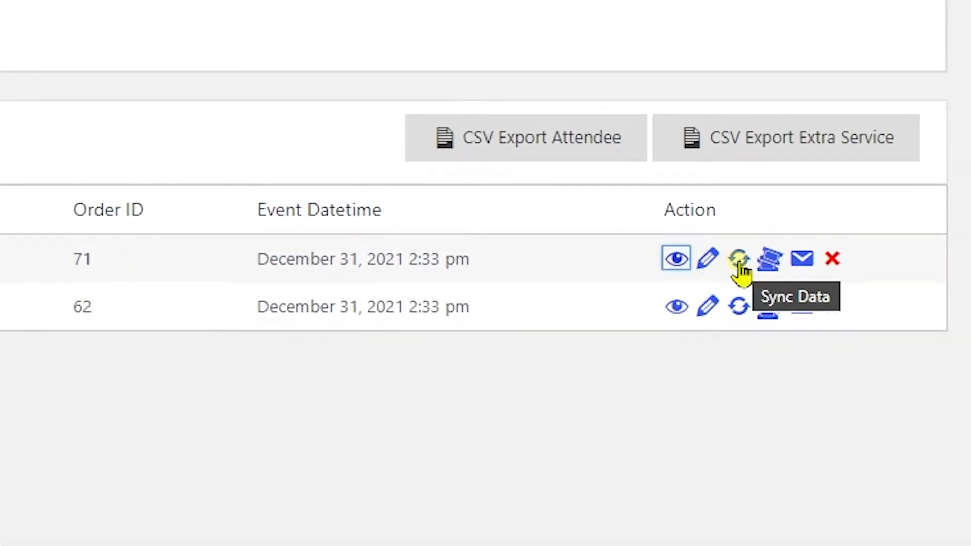
Download and open the first listed attendee's PDF ticket, and export the attendees to a CSV file and open it
left_click(770, 268)
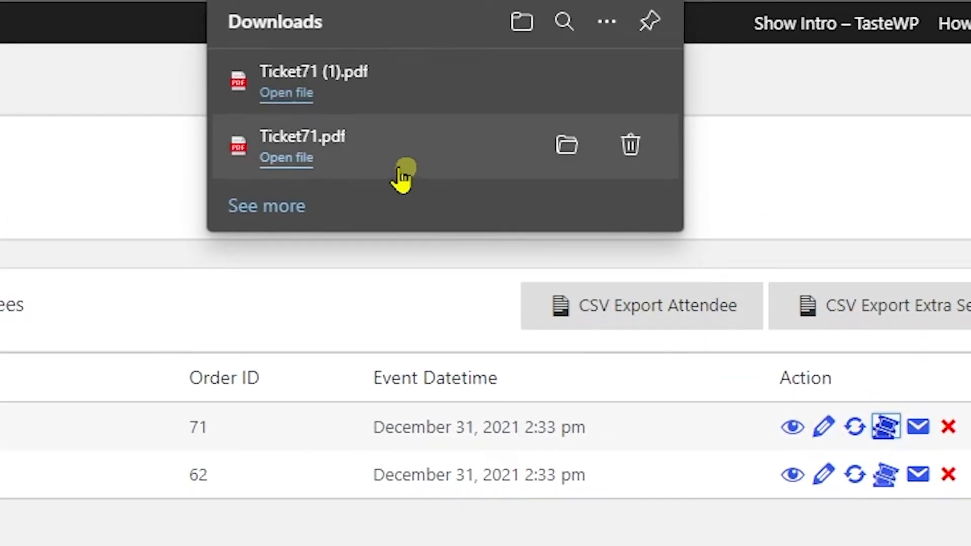
left_click(289, 94)
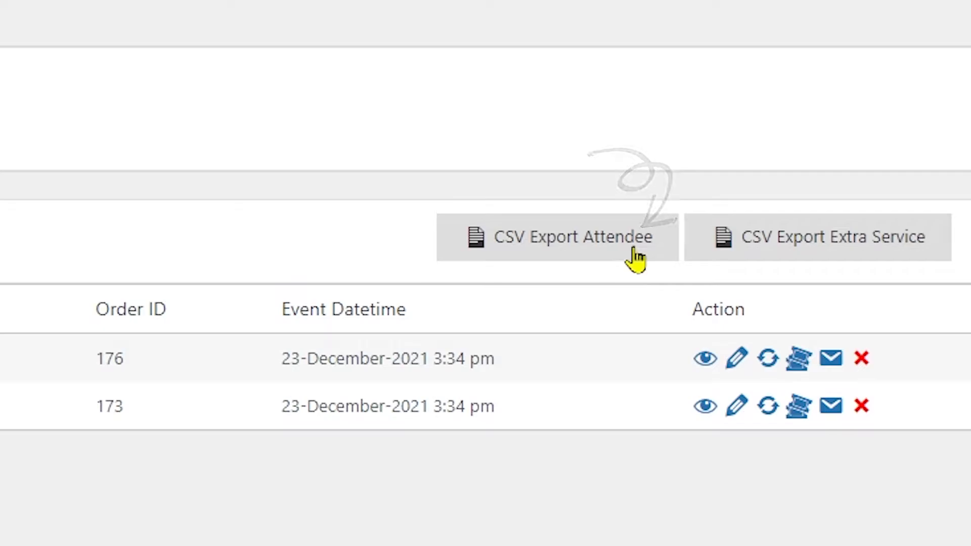
left_click(574, 250)
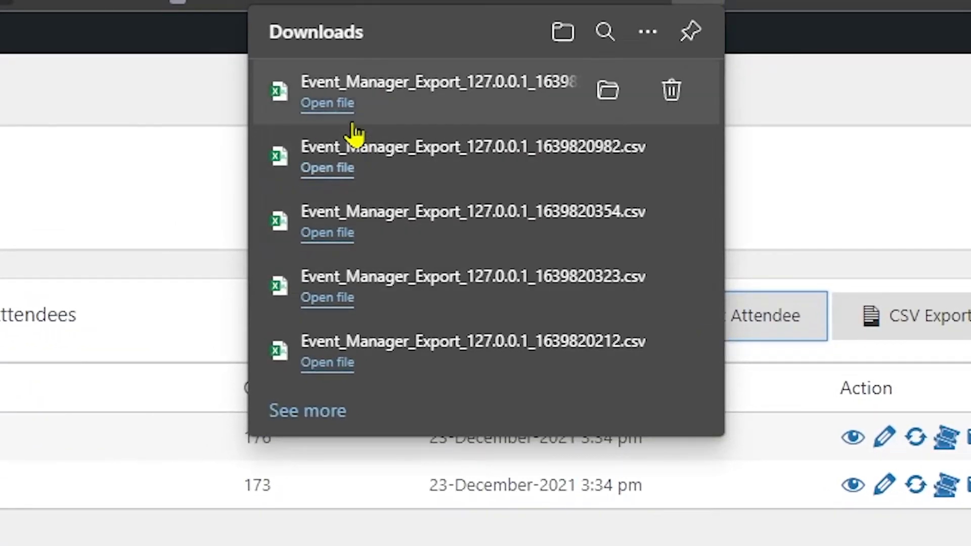
left_click(338, 104)
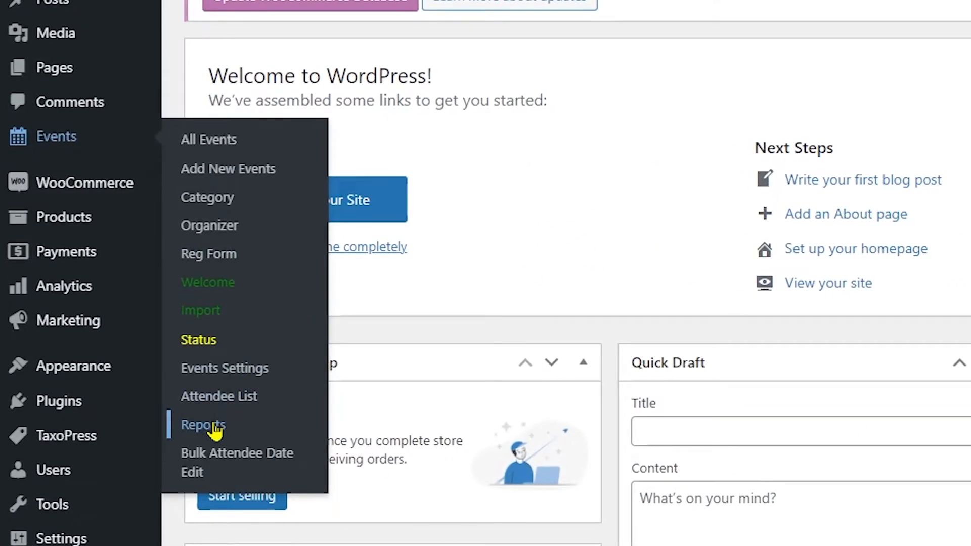
Filter the event Reports by Seminar-2021 and view the inside details of the first listed order
left_click(217, 427)
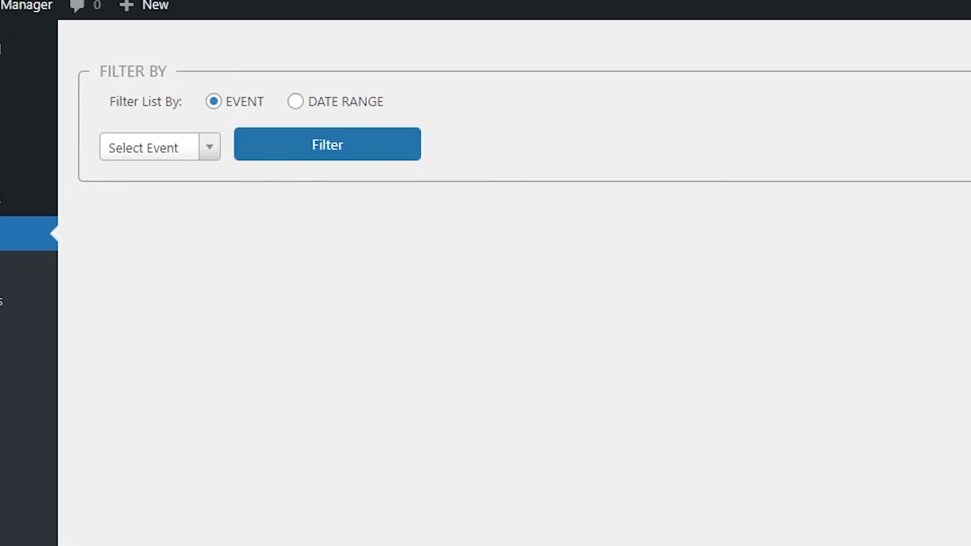
left_click(212, 160)
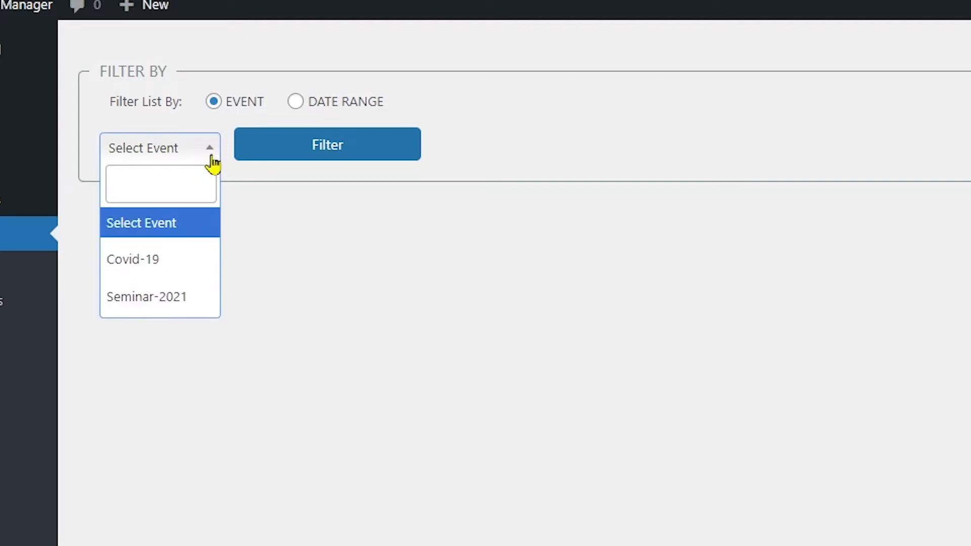
left_click(168, 294)
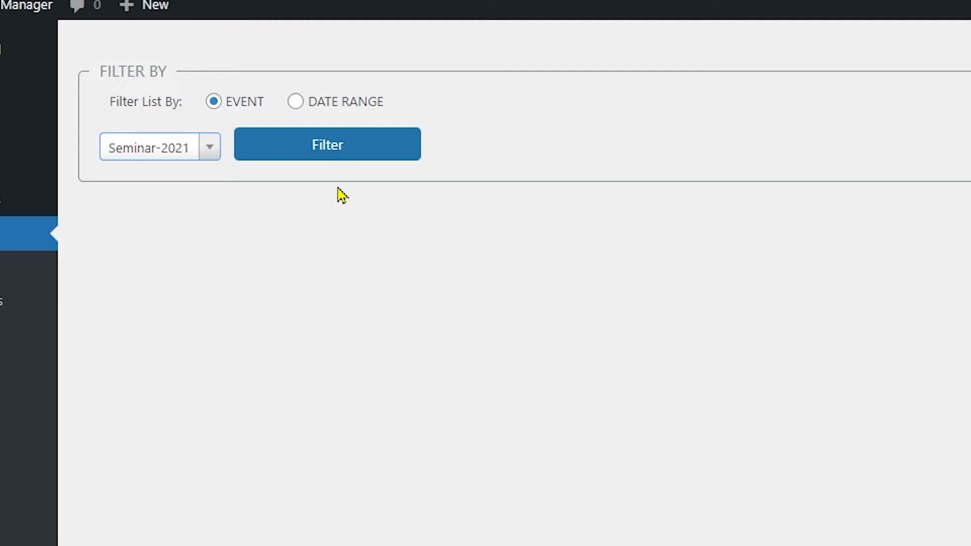
left_click(319, 157)
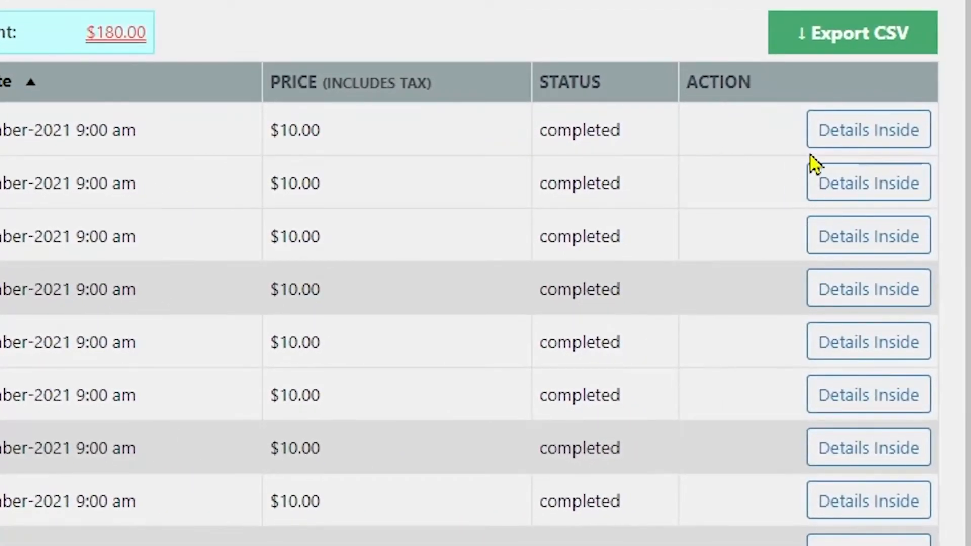
left_click(869, 134)
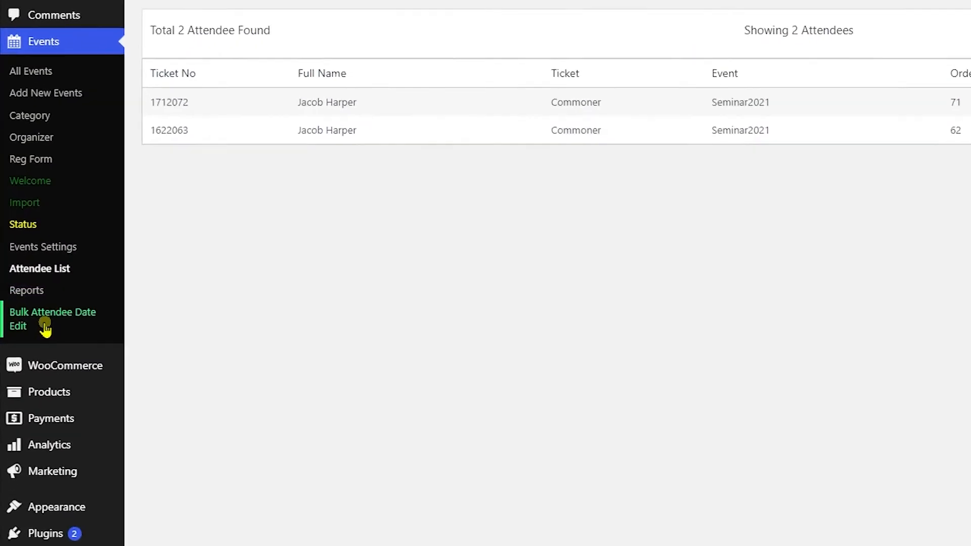
Open the bulk attendee date editor, select the Seminar2021 event, and view the calendar for the old event date
left_click(80, 341)
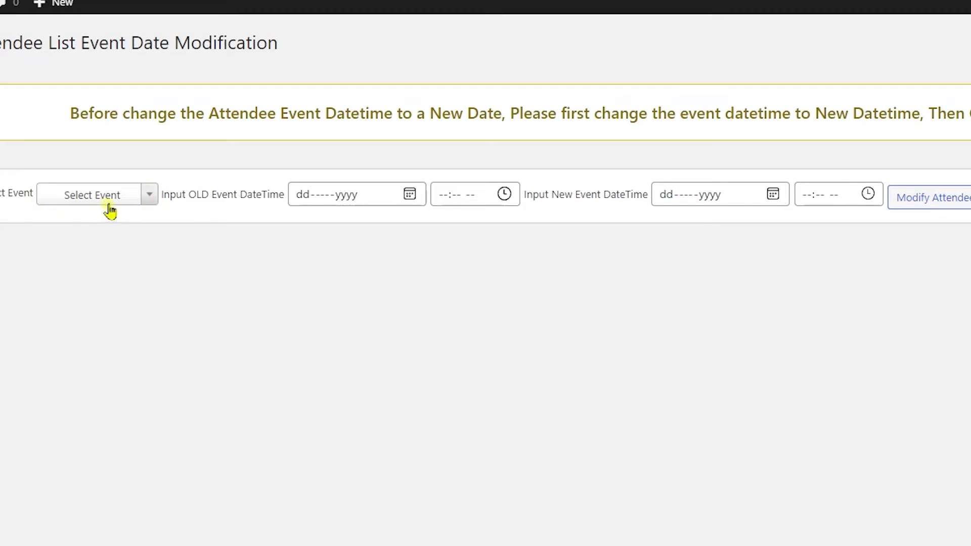
left_click(150, 198)
left_click(92, 317)
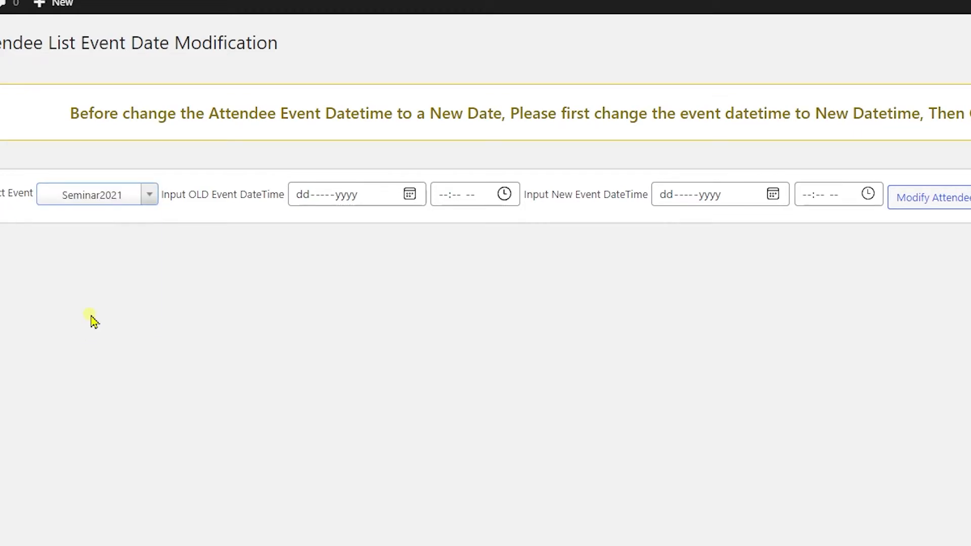
left_click(321, 196)
left_click(251, 233)
left_click(410, 194)
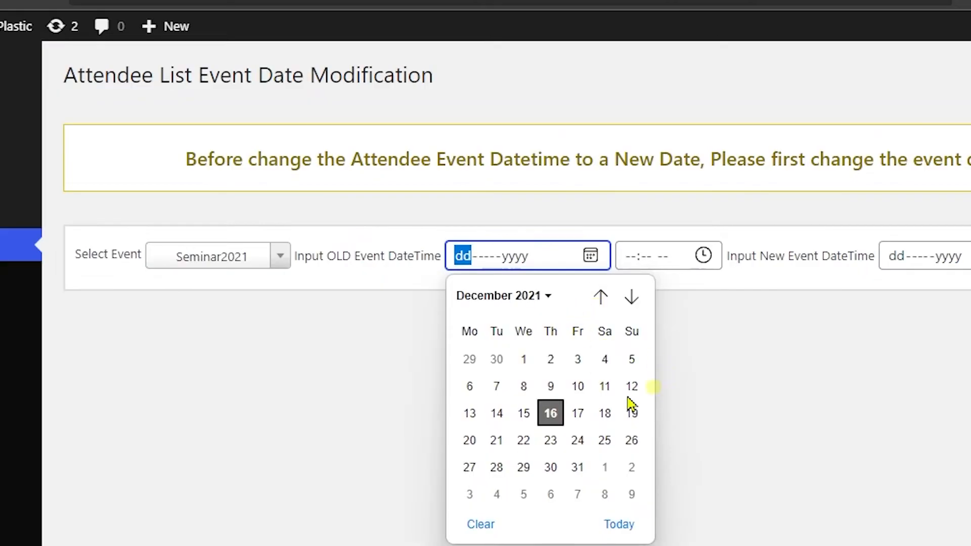
left_click(767, 334)
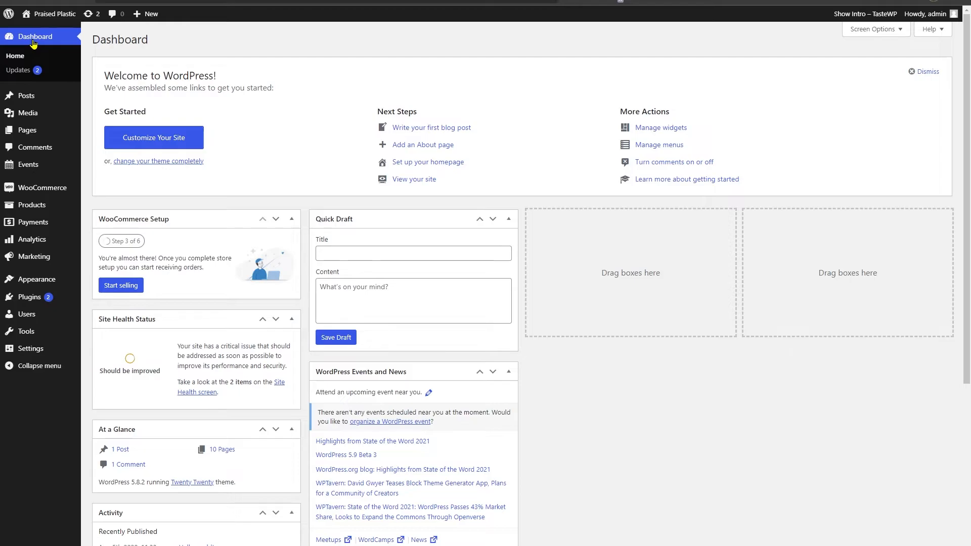
Open the Events Welcome page and examine the available supportive add-ons, from the Coupon Code to the Max-Min Quantity Limiting add-on
mouse_move(70, 166)
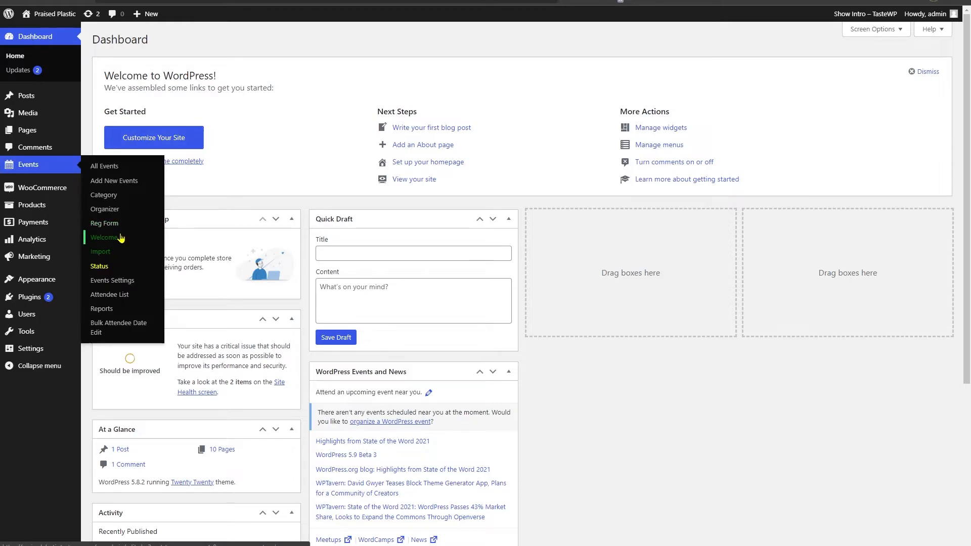
left_click(120, 241)
scroll(227, 209, "down", 10)
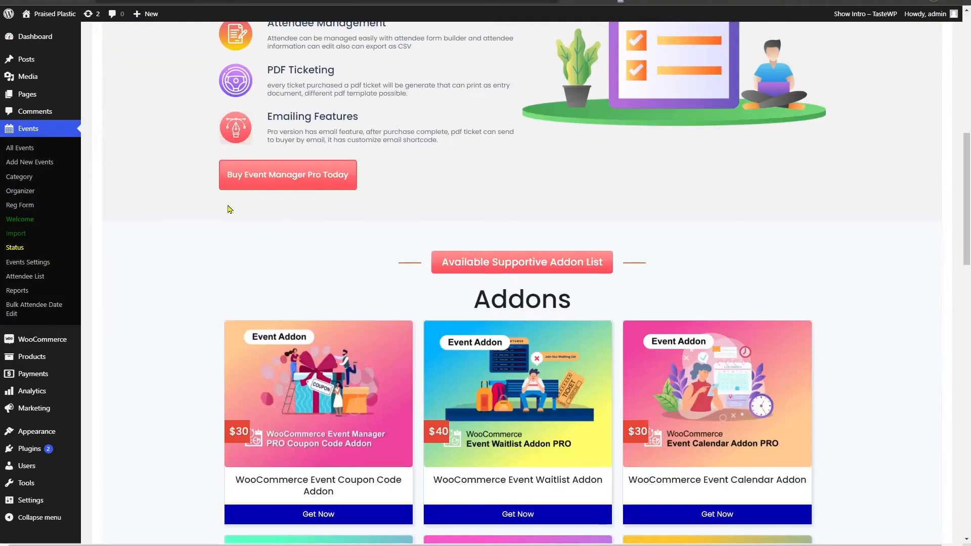
scroll(256, 208, "down", 3)
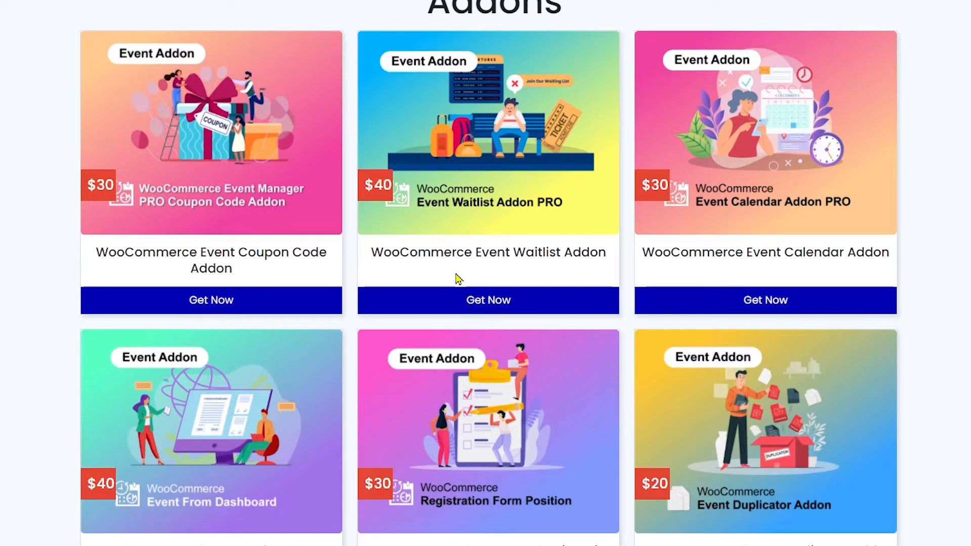
scroll(456, 278, "down", 2)
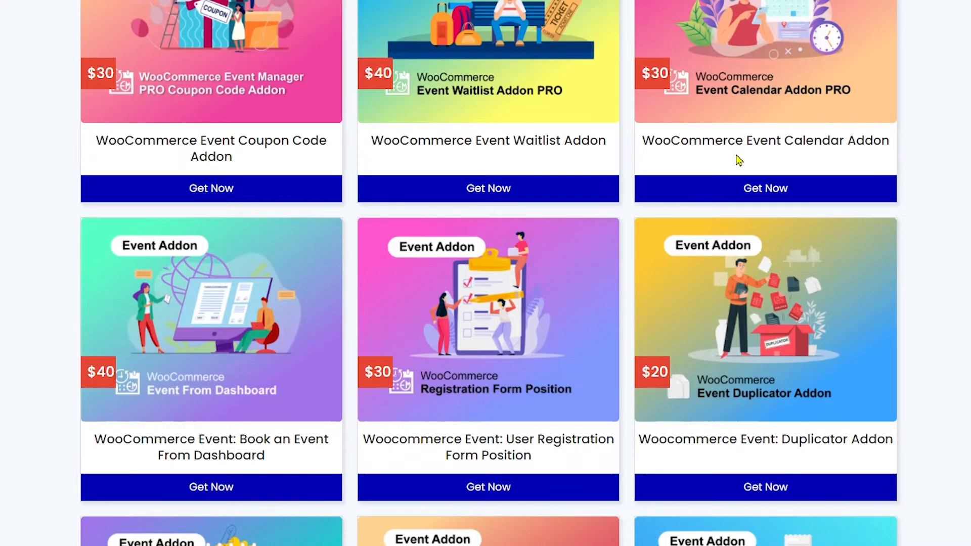
scroll(147, 127, "down", 6)
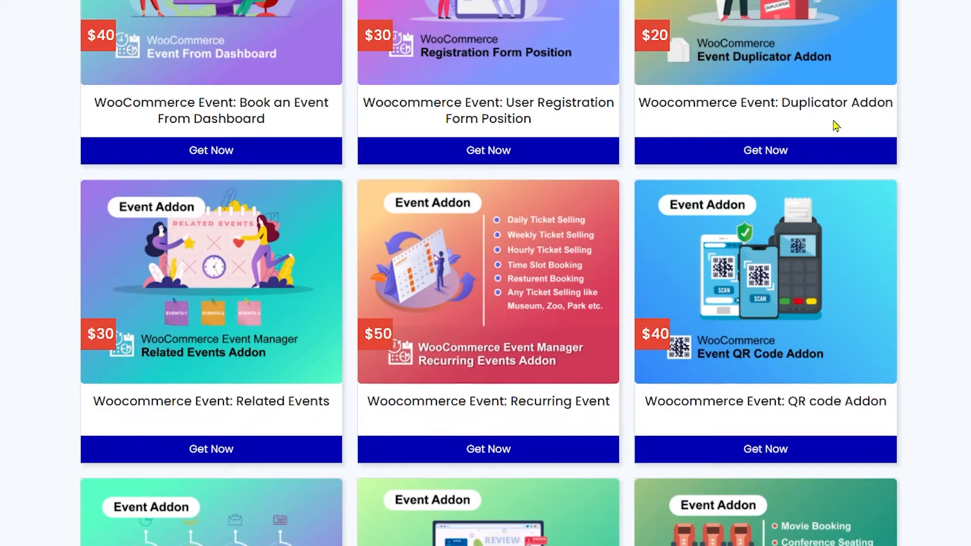
scroll(836, 125, "down", 2)
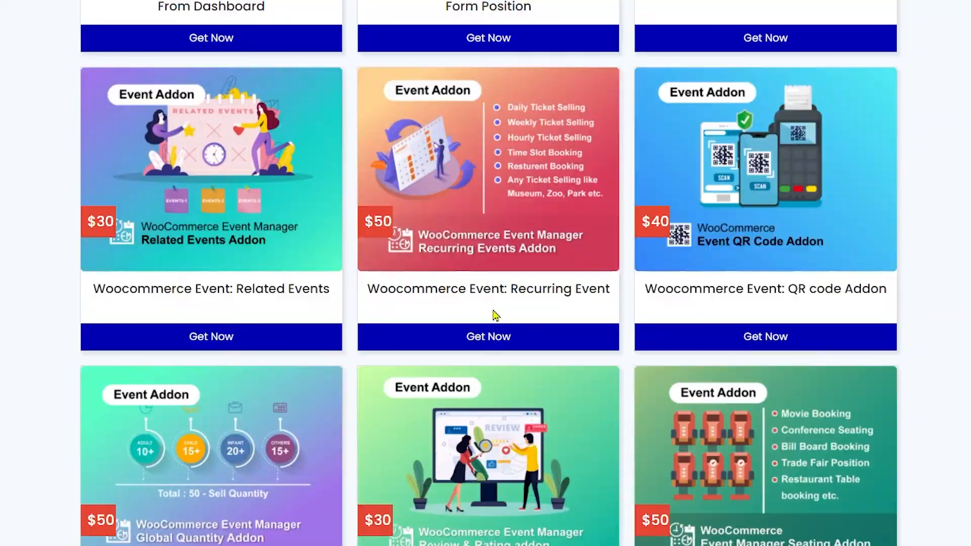
scroll(797, 90, "down", 4)
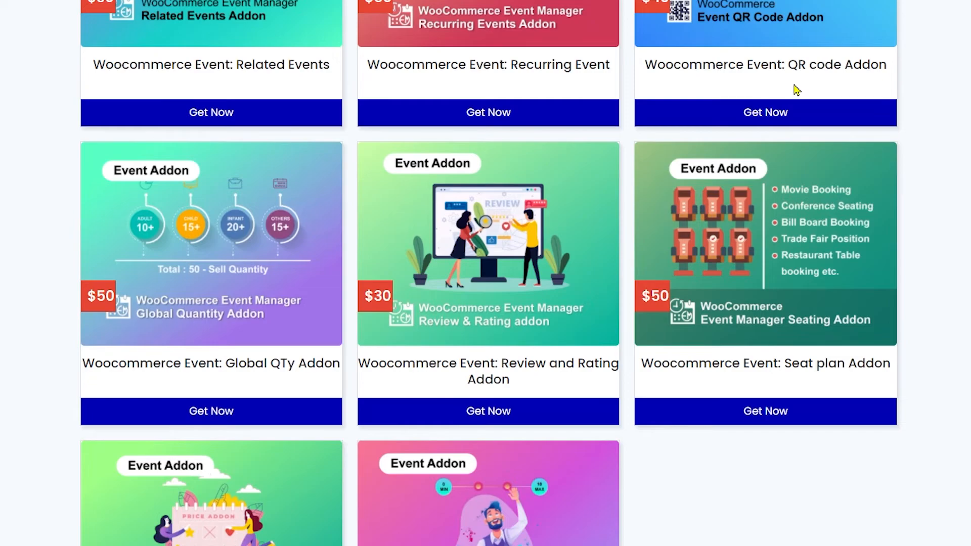
scroll(268, 281, "down", 2)
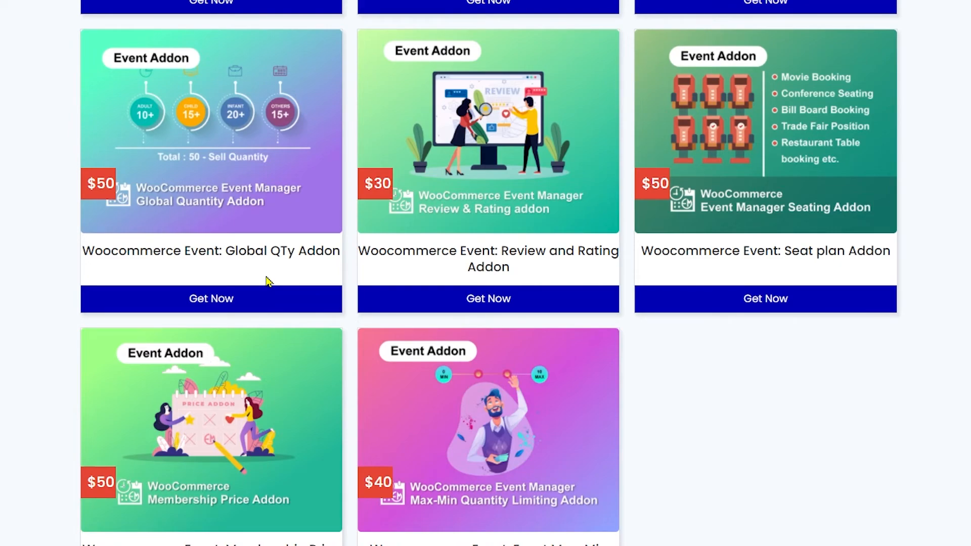
scroll(267, 281, "down", 2)
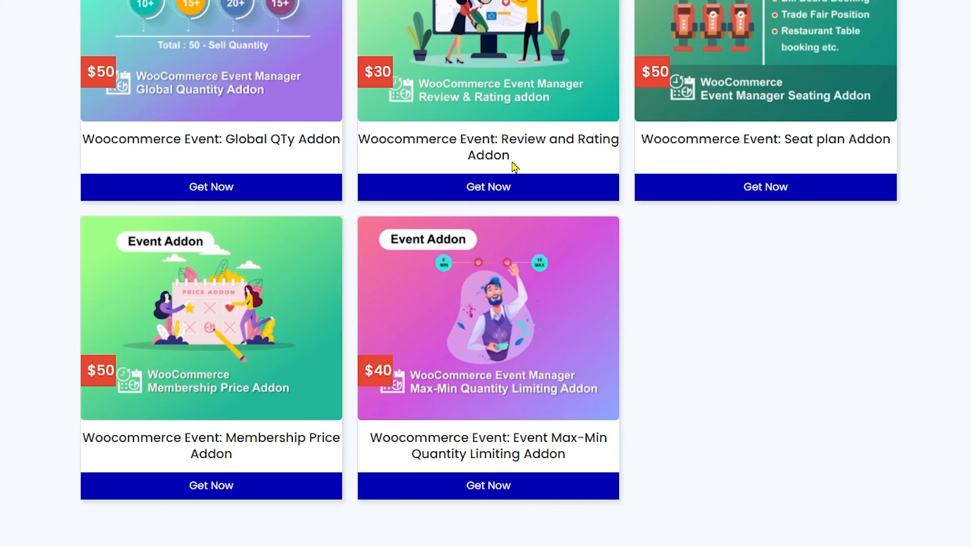